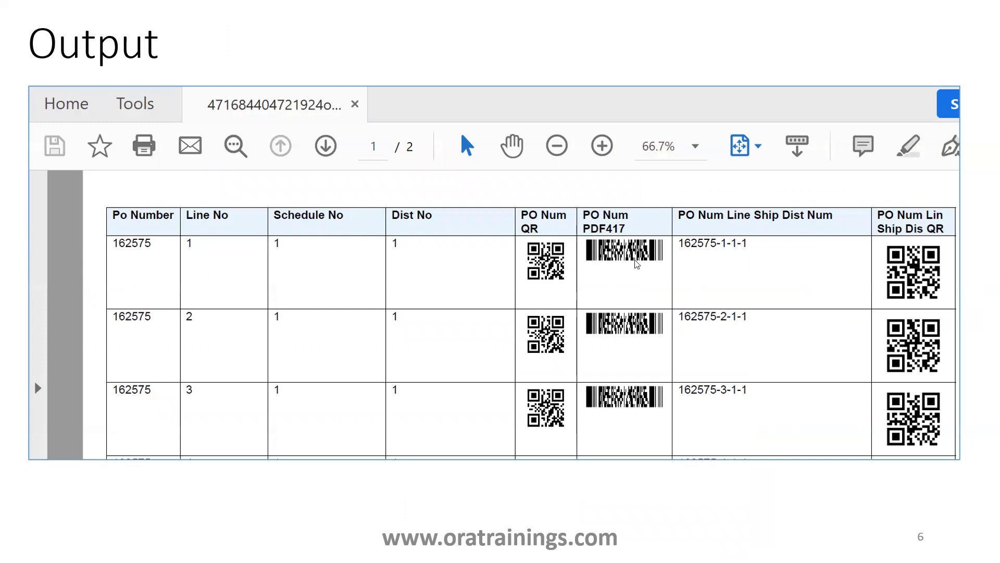
Step: Switch to Notepad++ and copy the entire PO query in POReportQuery.sql
left_click(465, 280)
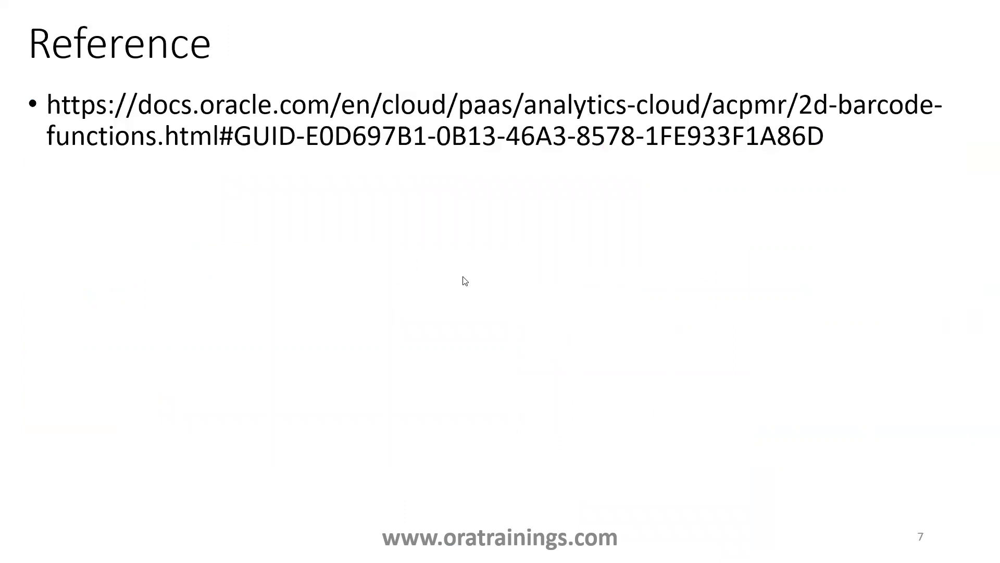
key("alt+Tab")
key("alt+Tab")
key("alt+Tab")
key("alt+Tab")
key("alt+Tab")
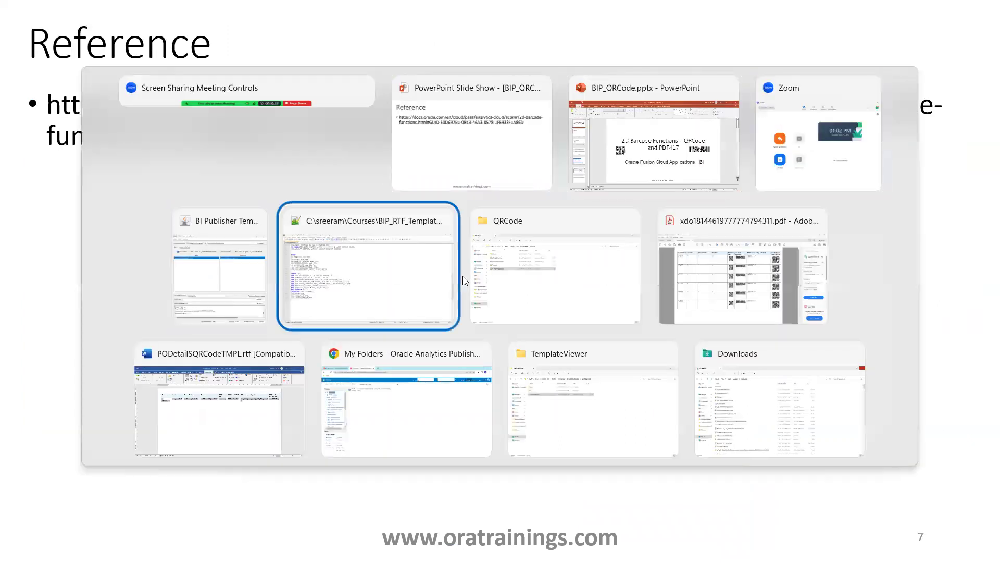
key("ctrl+a")
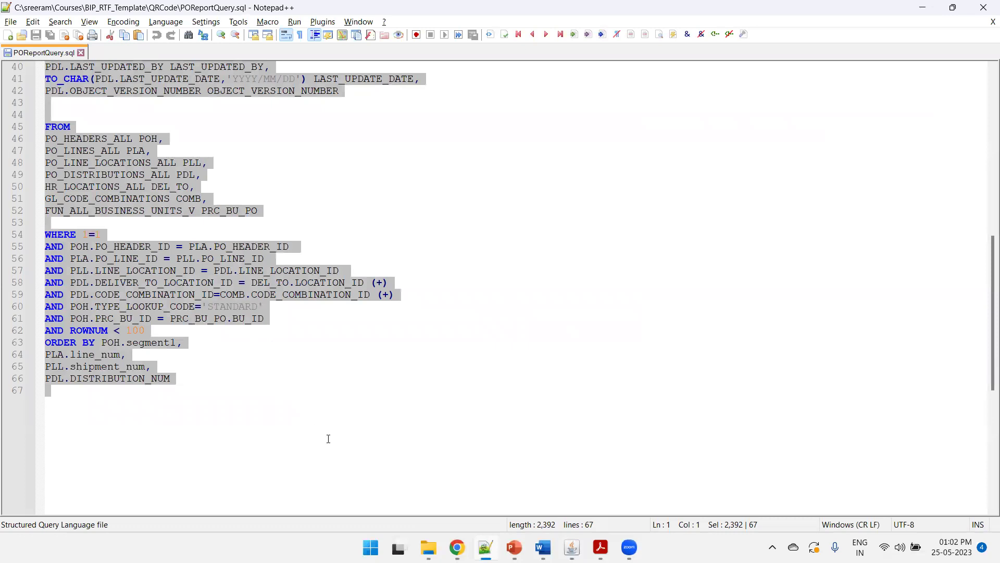
Step: Switch to the Oracle Analytics Publisher catalog in Chrome and open the OraTrainings folder under Shared Folders/Custom
key("alt+Tab")
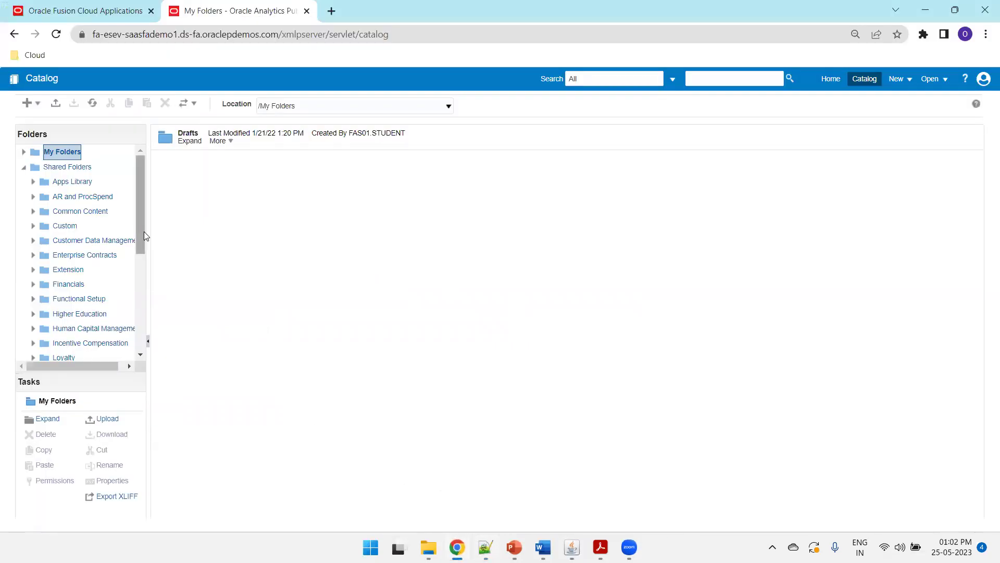
scroll(72, 240, "down", 4)
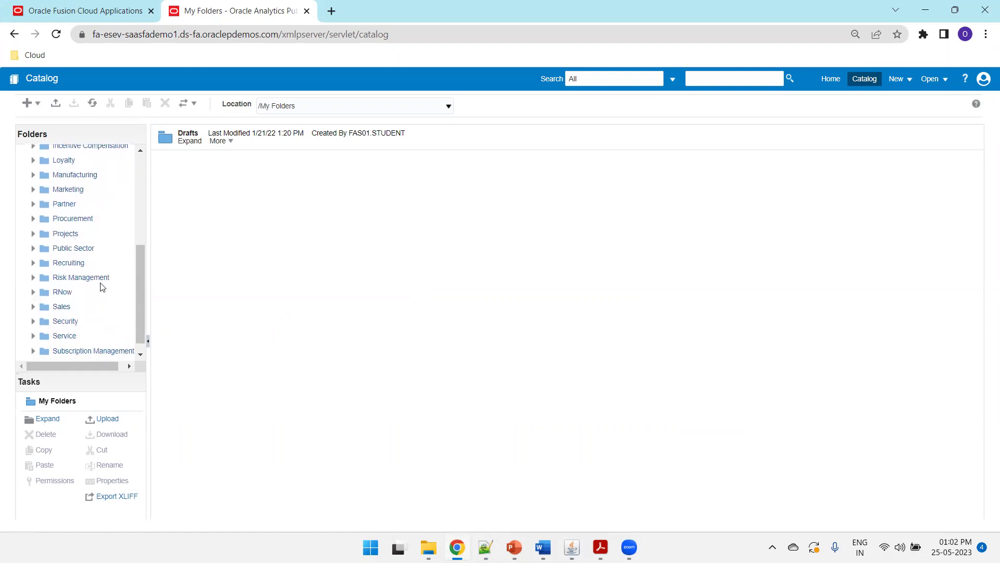
scroll(102, 287, "up", 4)
left_click(71, 210)
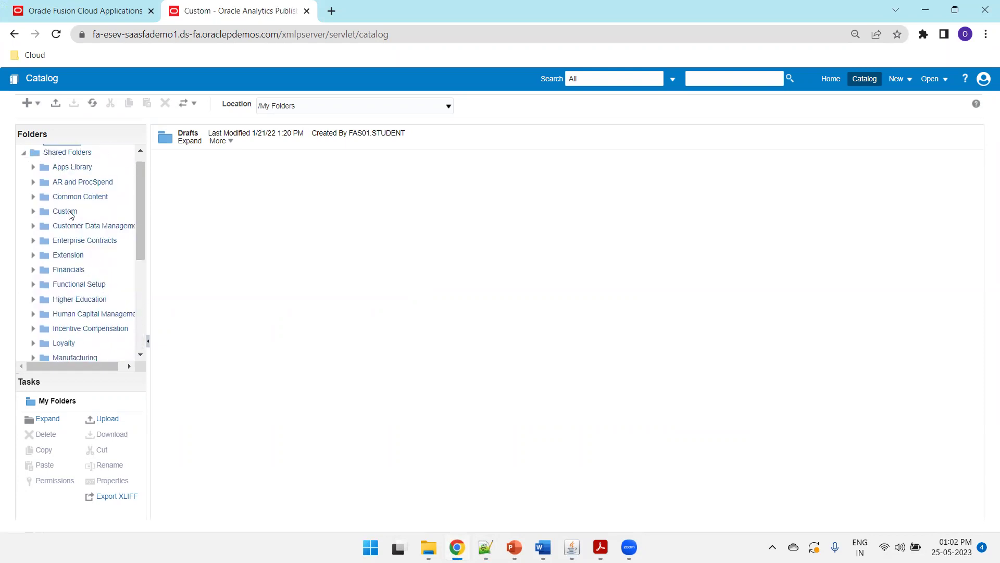
scroll(320, 334, "down", 10)
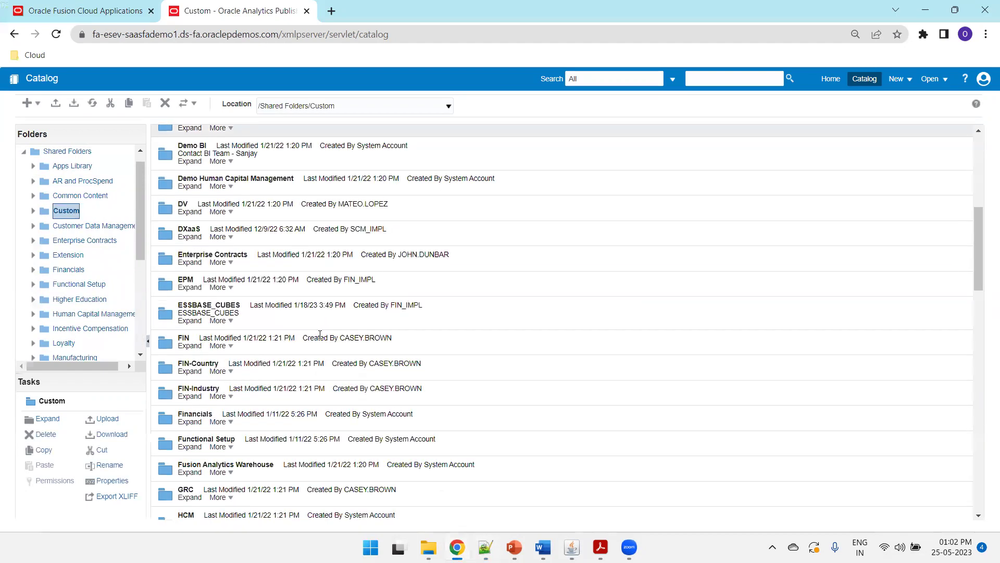
scroll(320, 334, "down", 4)
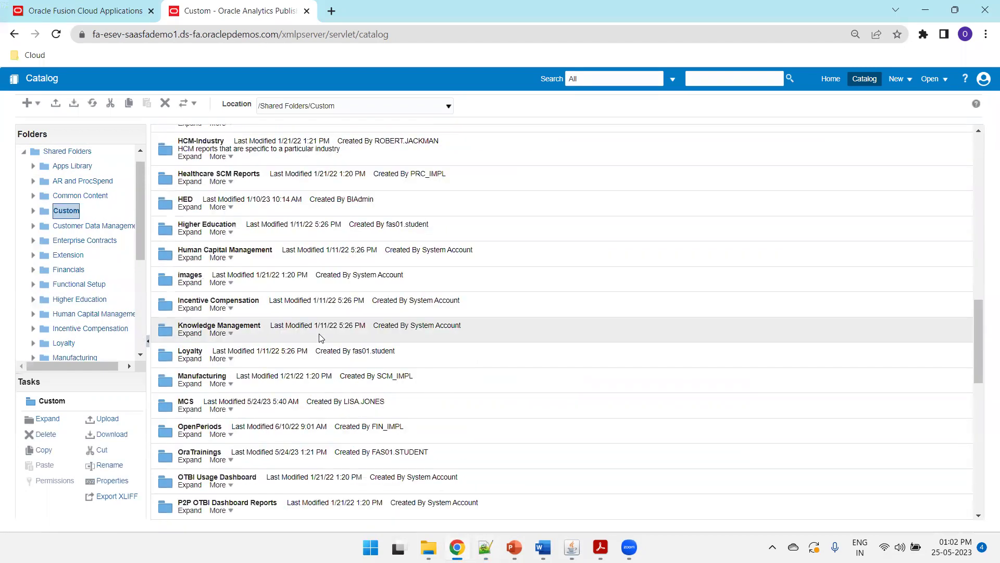
left_click(192, 461)
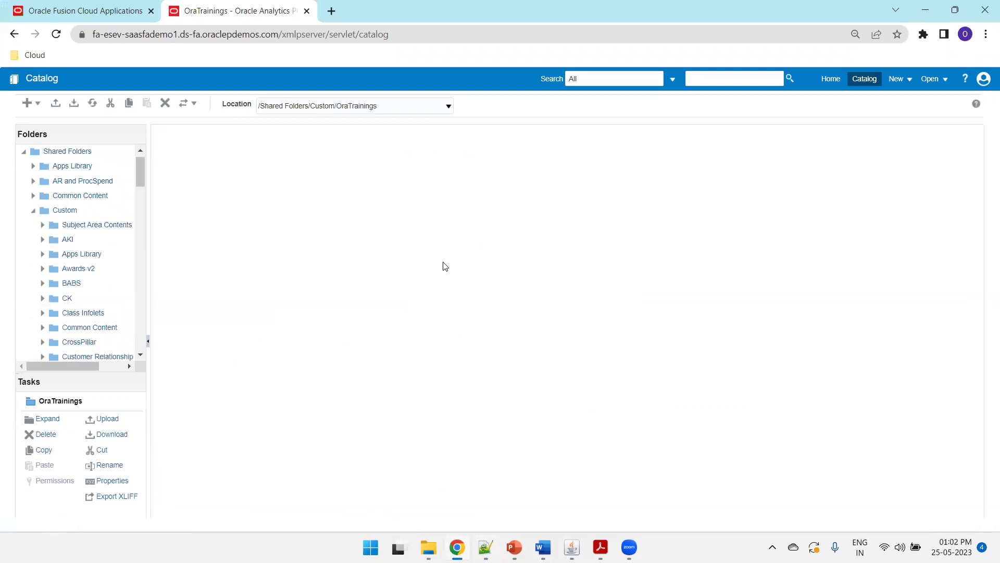
Step: Create a data model in the OraTrainings folder and save it as PODetails2DBarCodeDM
left_click(38, 103)
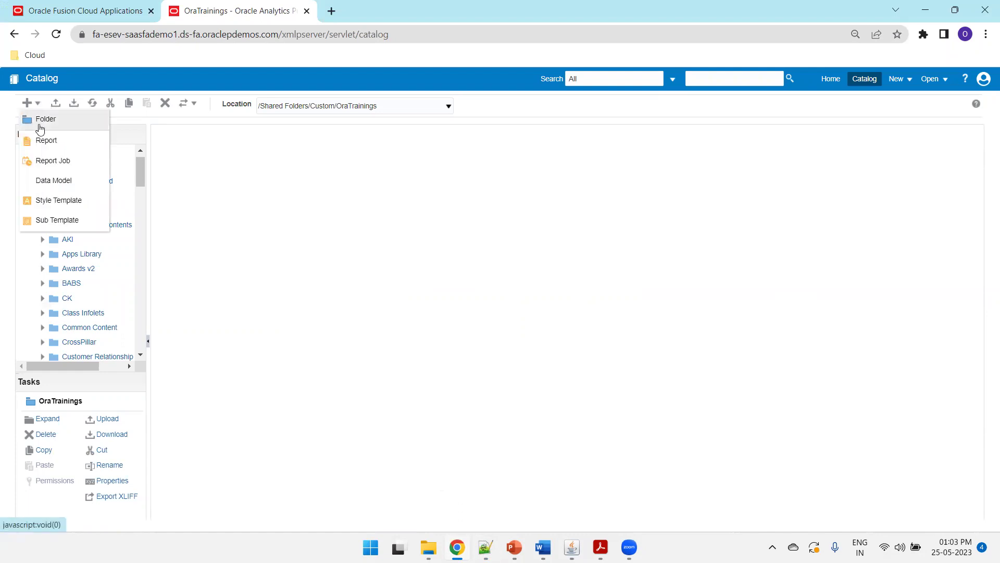
left_click(44, 180)
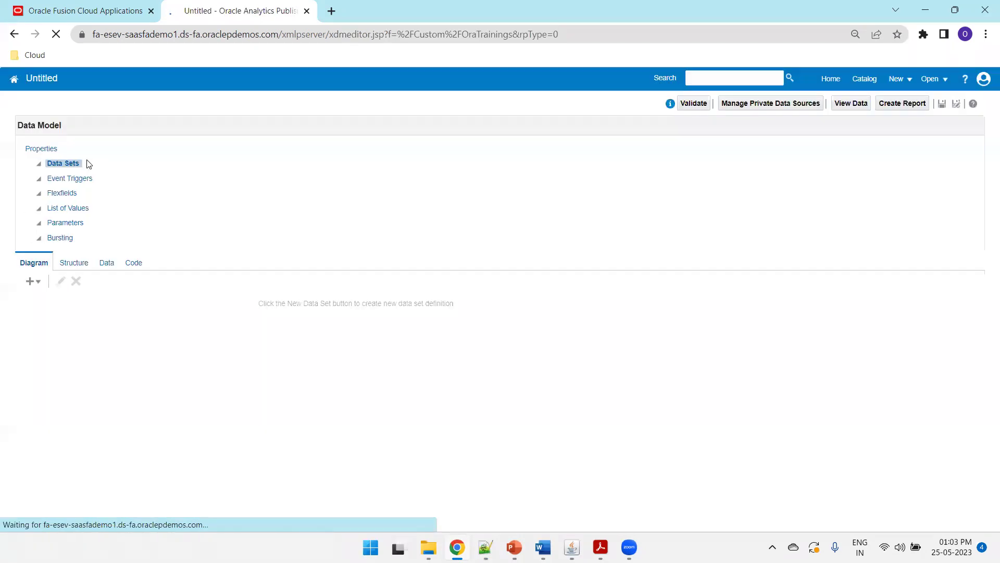
left_click(942, 104)
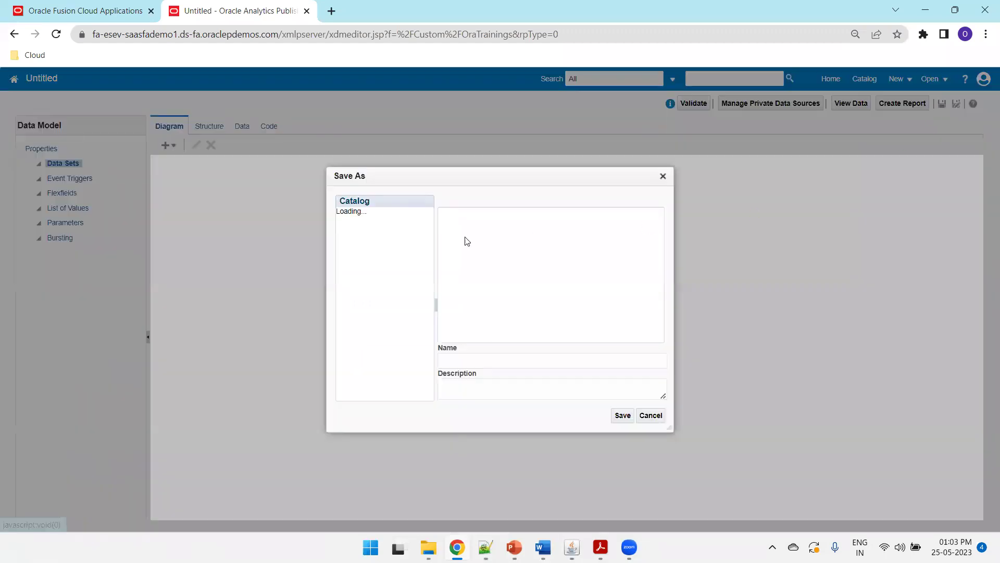
left_click(506, 361)
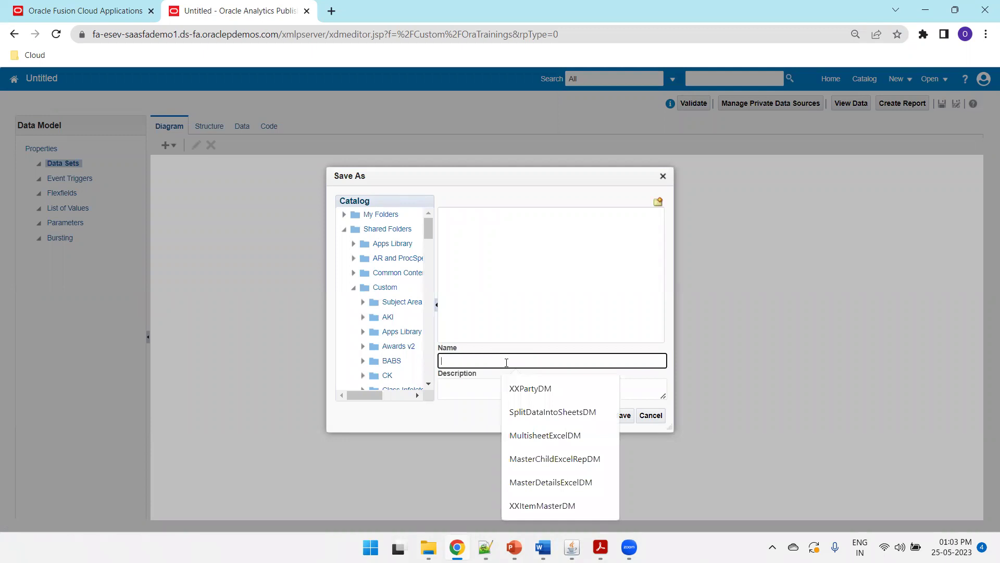
type("PODetails2DBarCodeDM")
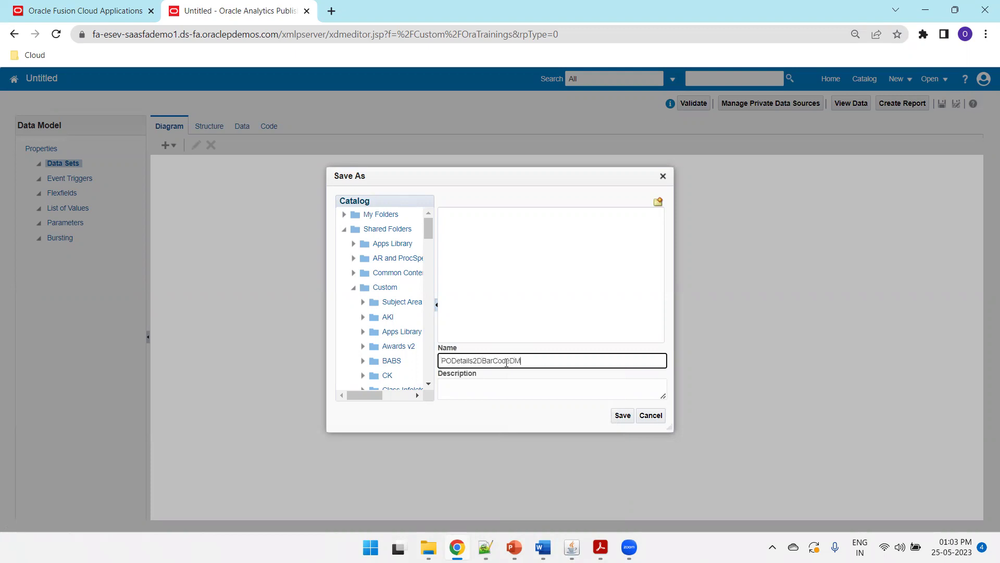
left_click(627, 419)
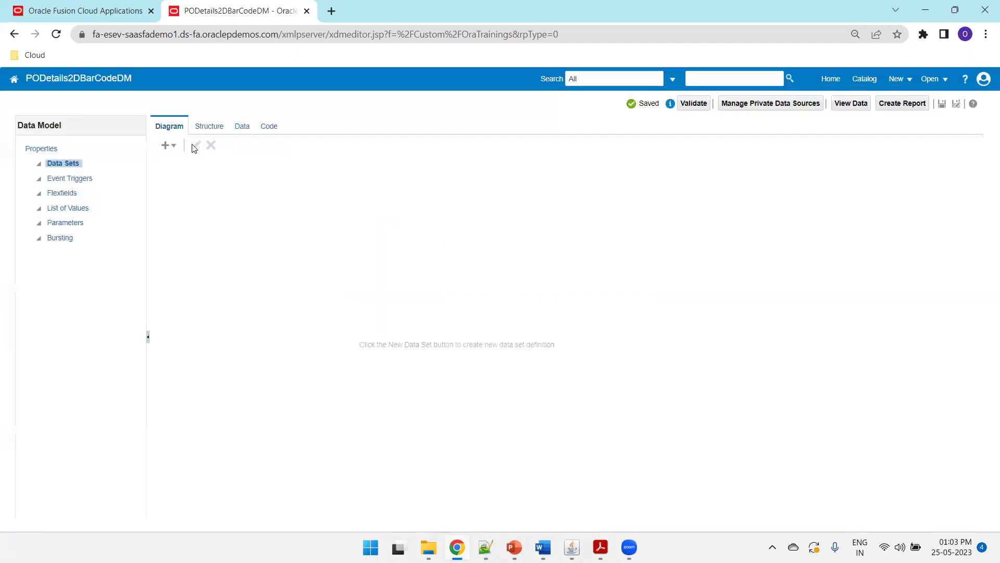
Step: Start a SQL query data set named G_PO_DTLS with ApplicationDB_FSCM as its data source
left_click(168, 146)
left_click(179, 157)
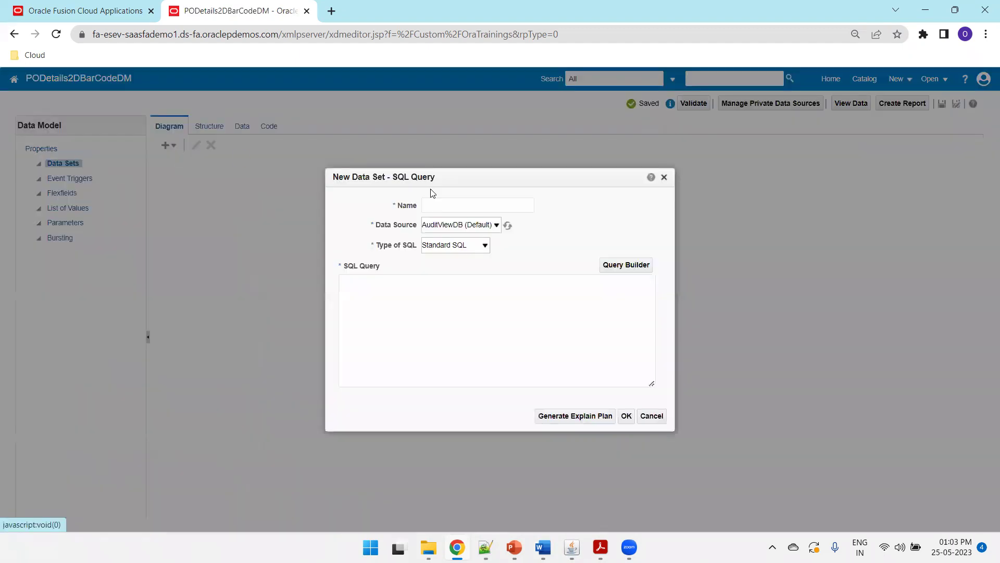
left_click(431, 204)
type("G_PO_DTLS")
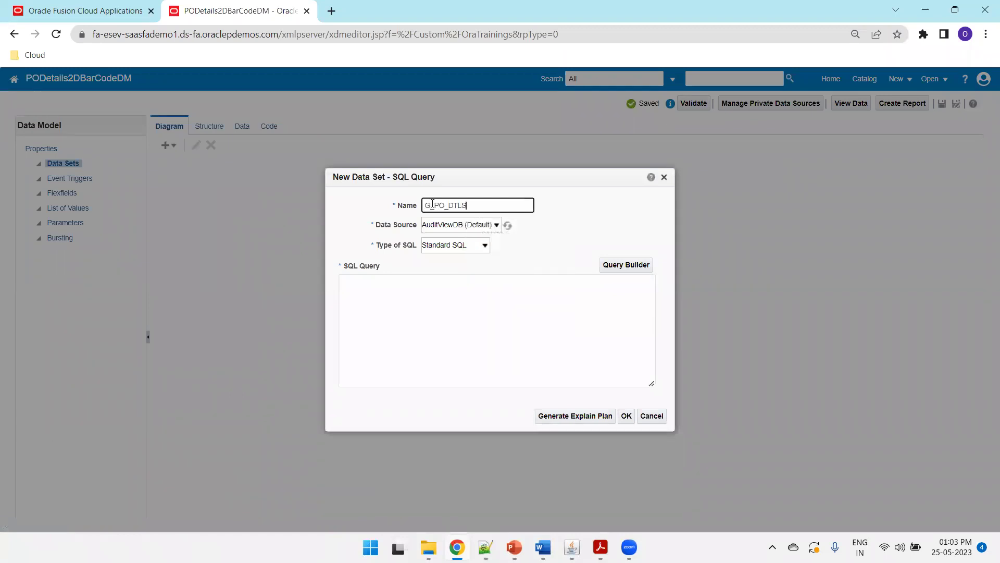
key("Tab")
key("Up")
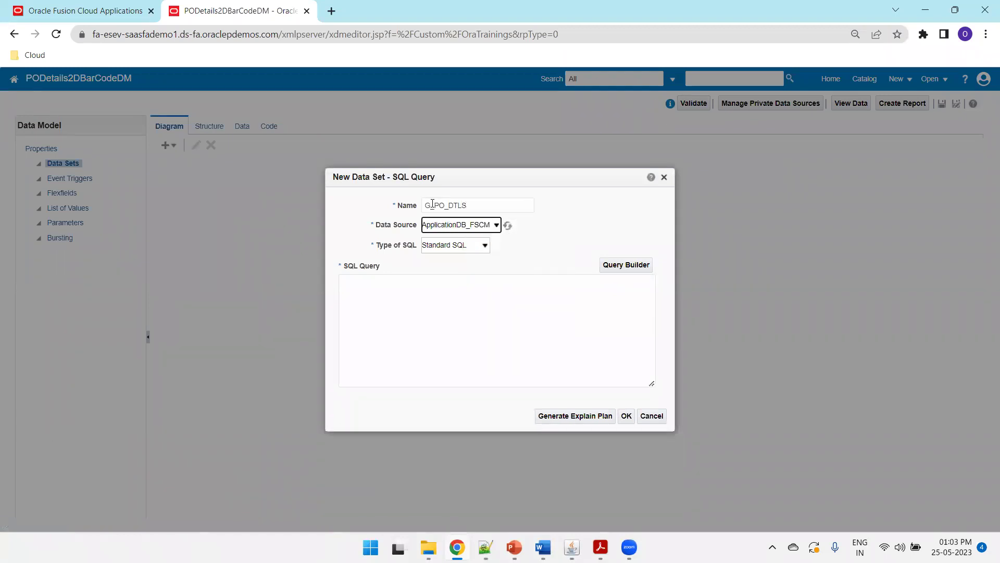
Step: Paste the copied PO query as the G_PO_DTLS SQL query, create the data set and save the data model
left_click(474, 281)
key("ctrl+v")
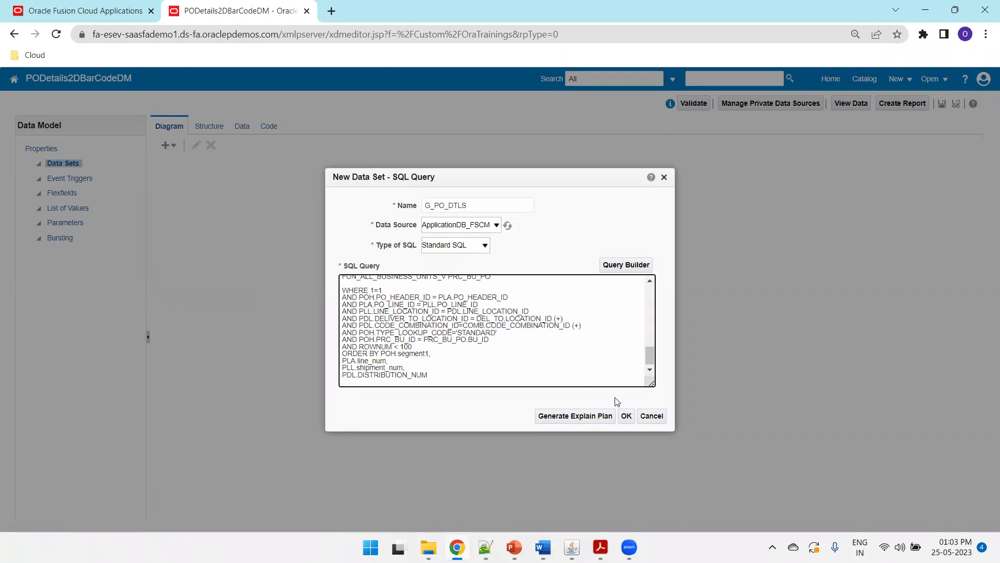
left_click(627, 415)
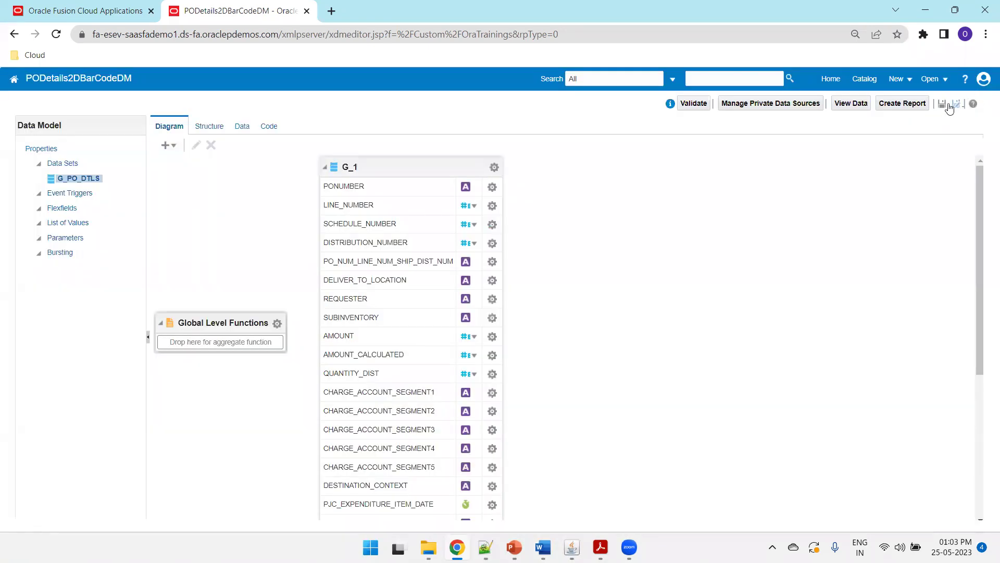
left_click(949, 106)
Step: Generate 10 rows of data from the data model and display them in Table View
left_click(242, 126)
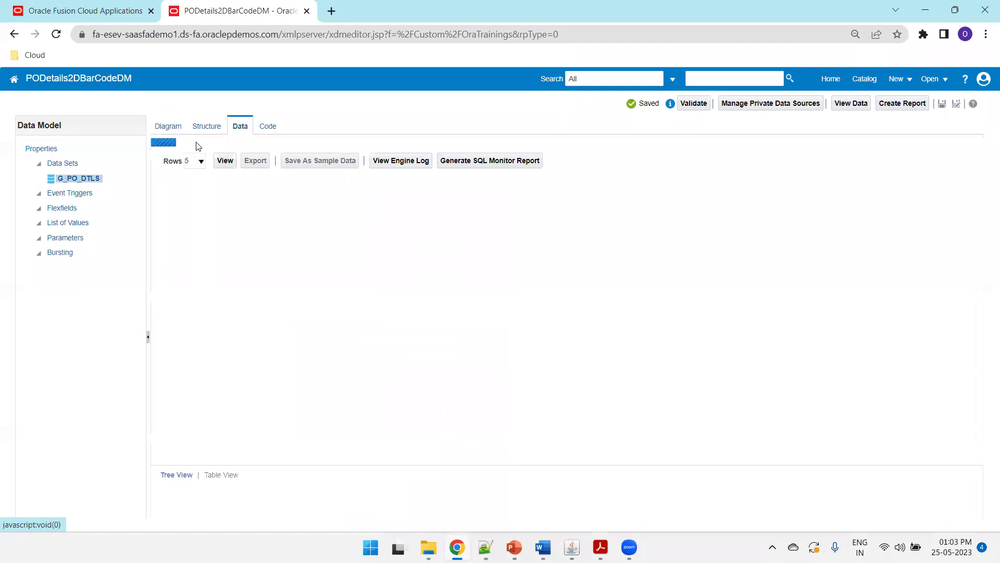
left_click(190, 153)
left_click(191, 172)
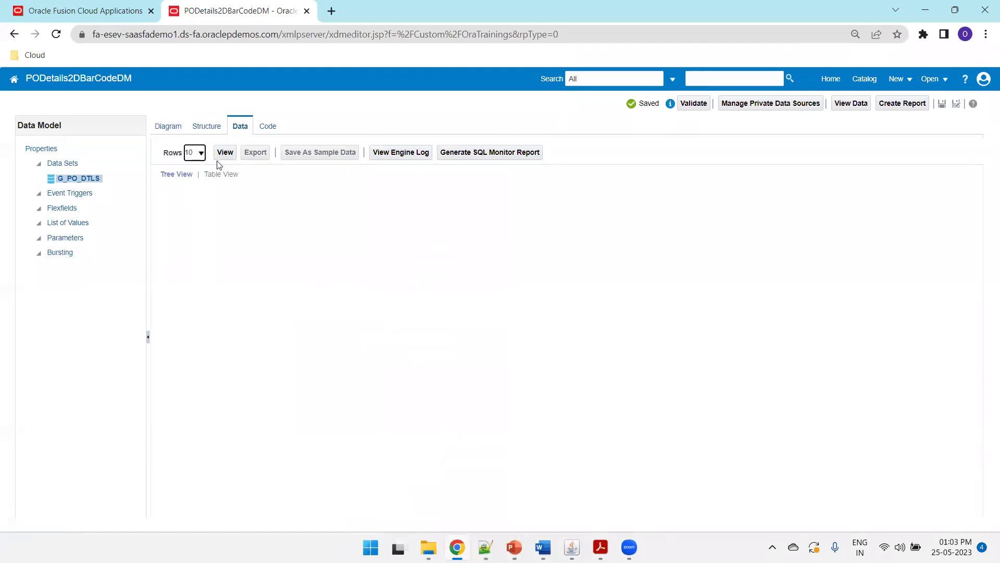
left_click(226, 153)
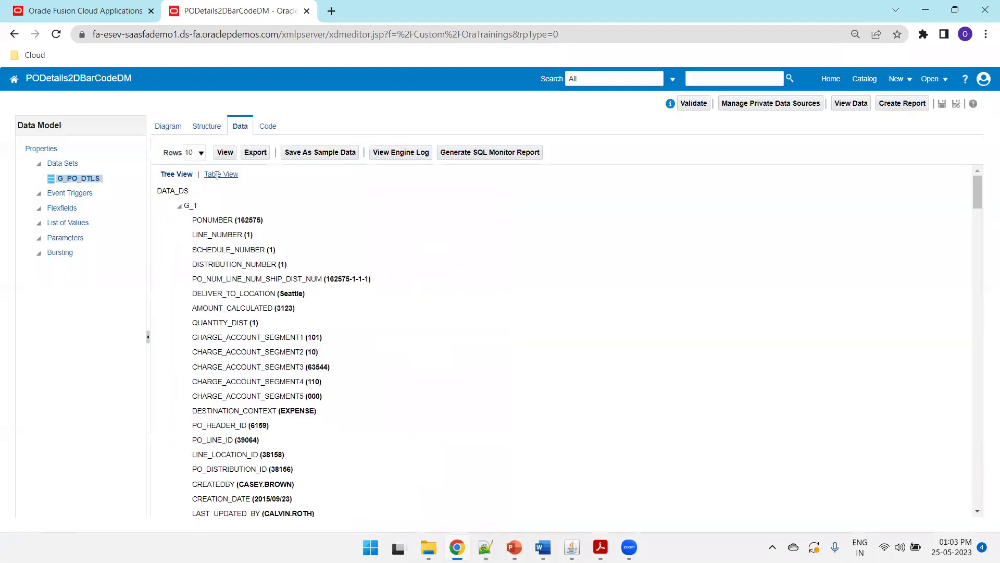
left_click(220, 174)
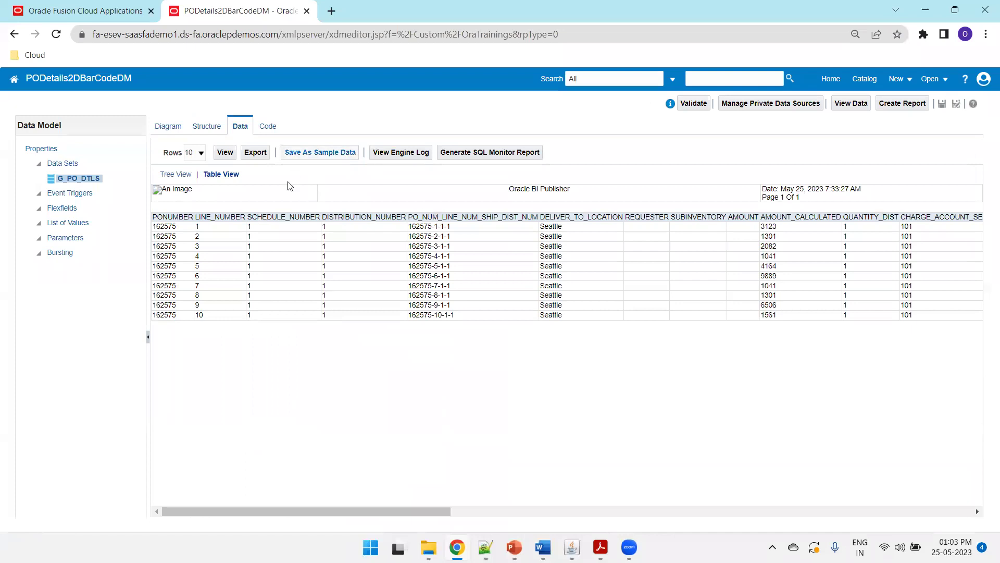
Step: Save the generated rows as sample data and export them as an XML file
left_click(331, 152)
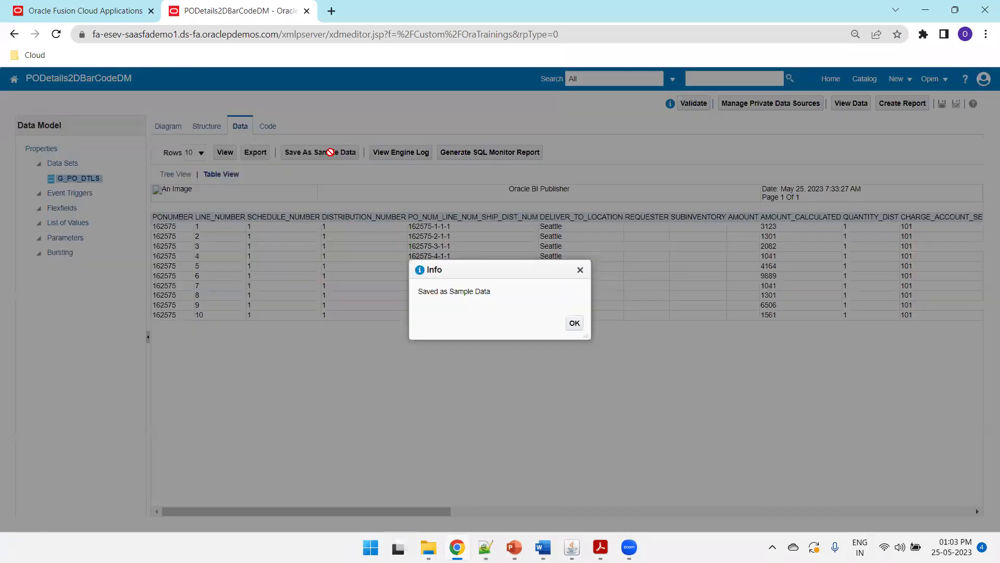
left_click(574, 323)
left_click(256, 153)
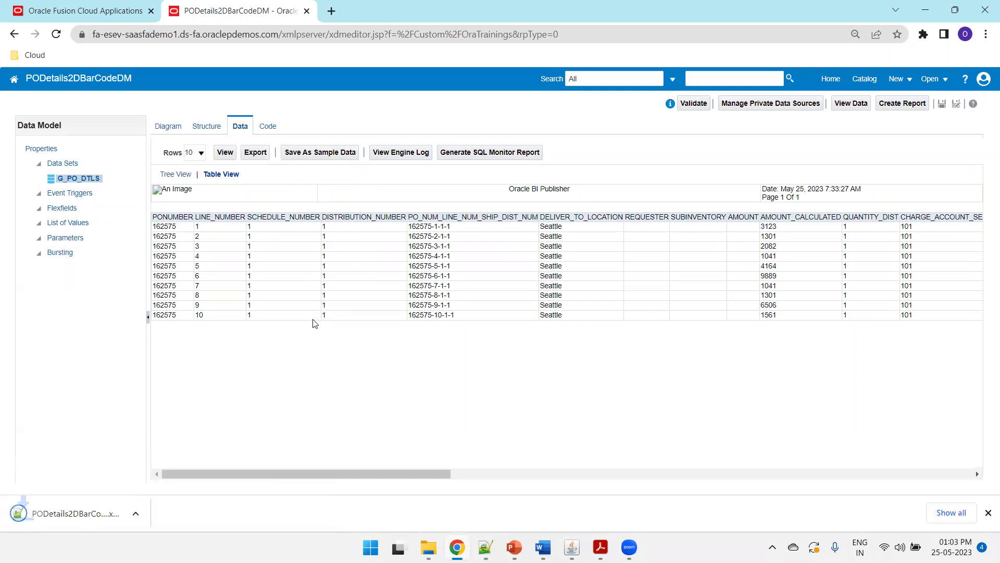
Step: Locate the exported PODetails2DBarCodeDM.xml in the Downloads folder and copy it into the QRCode folder
key("ctrl+j")
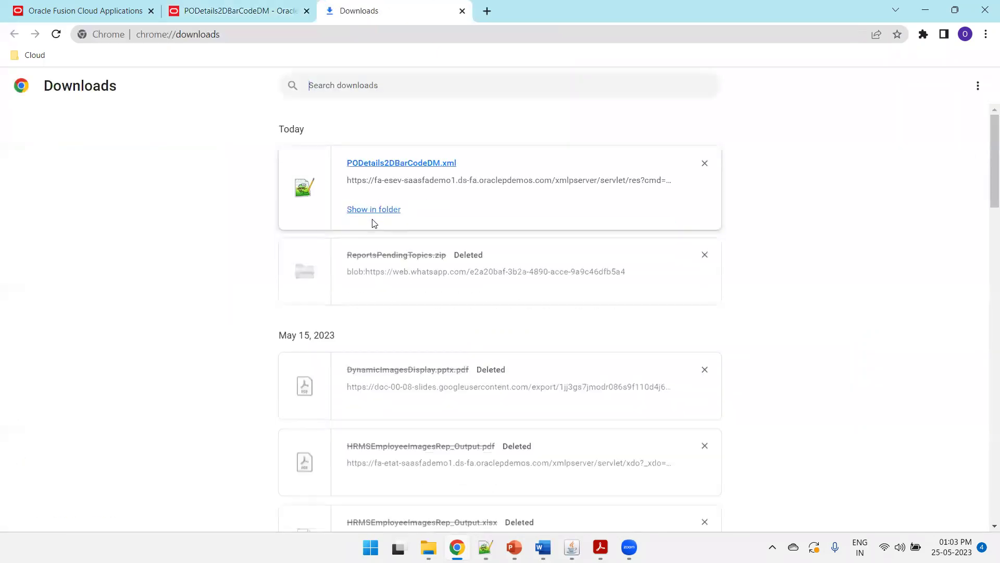
left_click(383, 211)
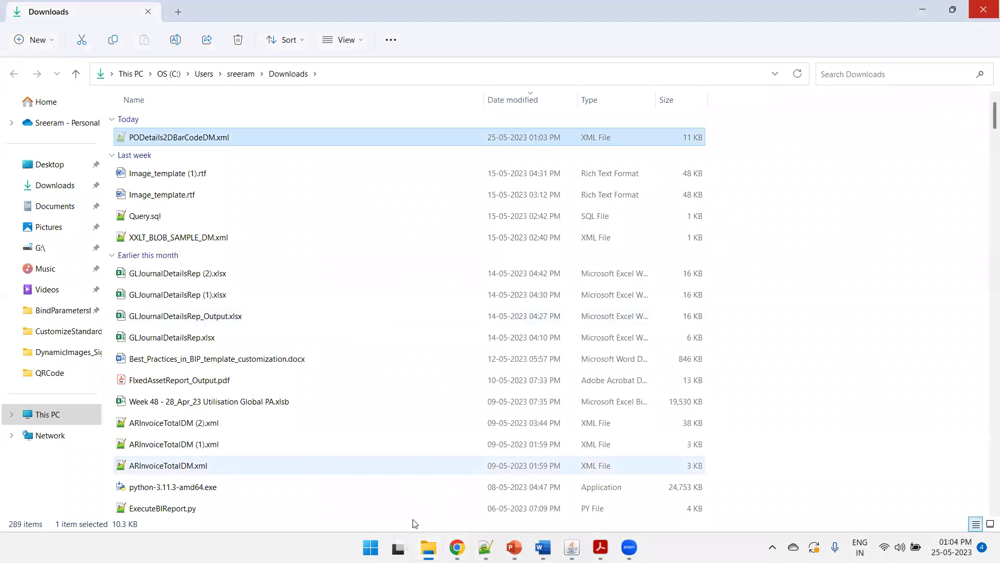
mouse_move(428, 547)
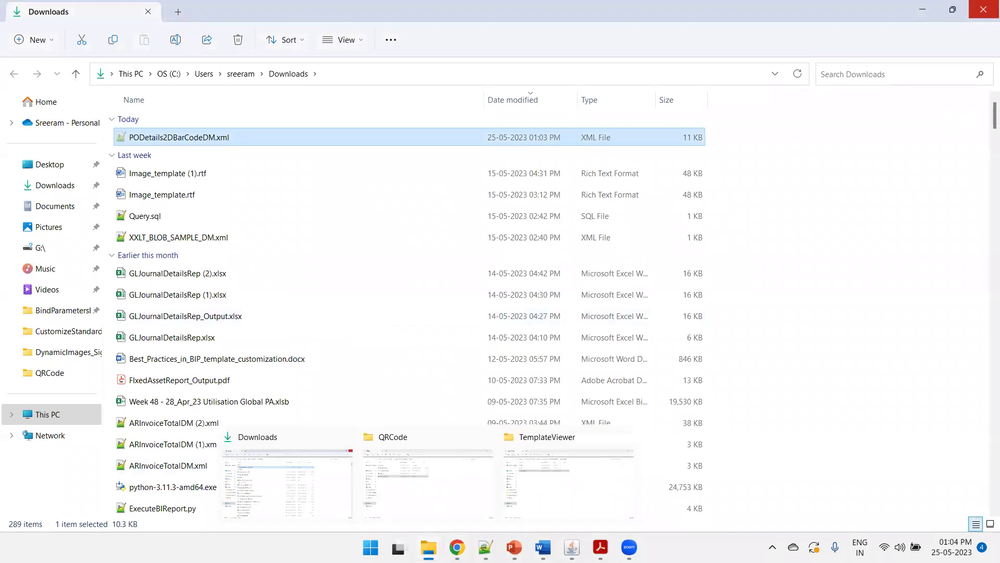
left_click(437, 488)
key("ctrl+v")
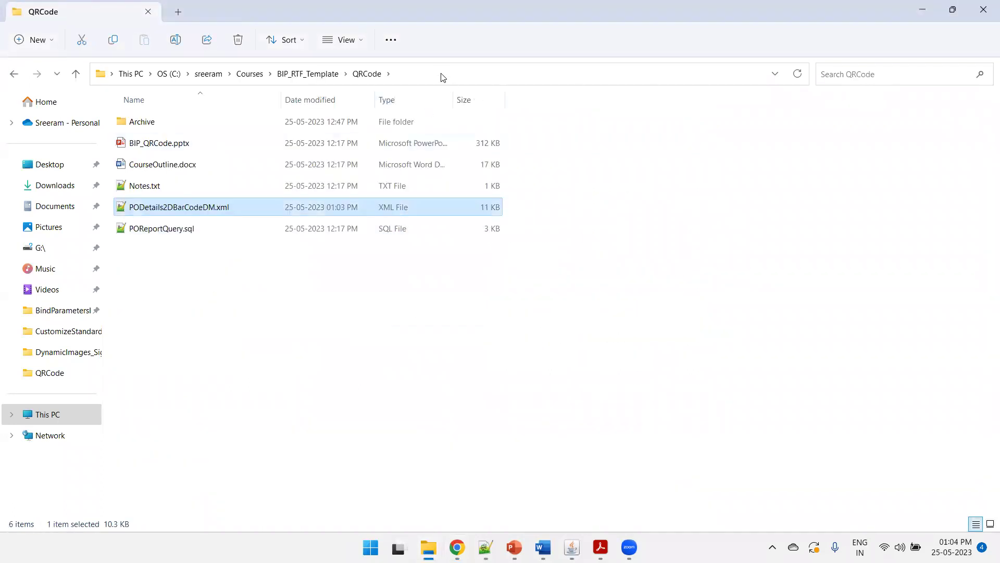
Step: Launch Word with a new blank document and return to the QRCode folder in File Explorer
left_click(442, 74)
key("super+r")
type("winword")
key("Return")
key("Escape")
key("alt+Tab")
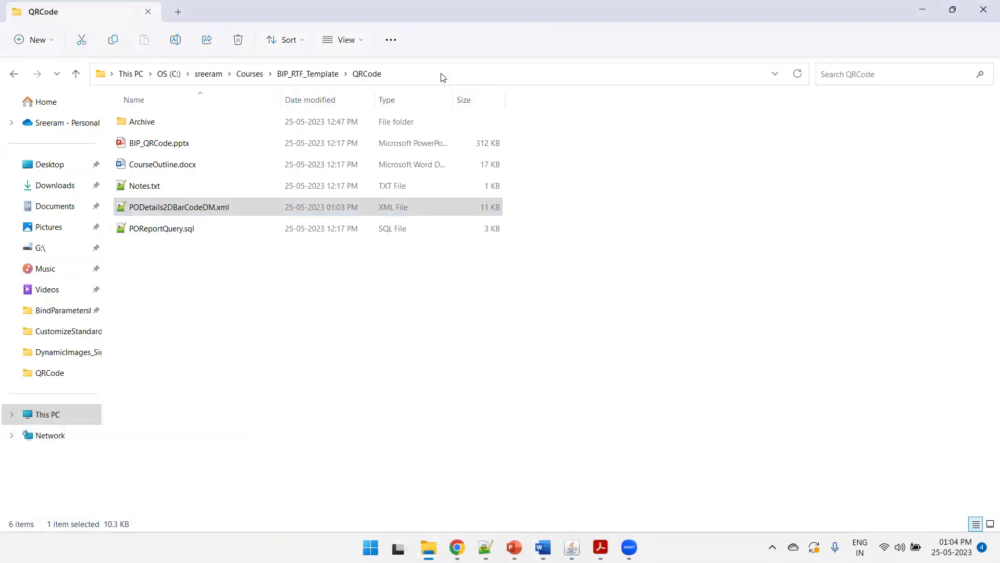
Step: Copy the QRCode folder's path and point the new Word document's save location to C:\sreeram\Courses\BIP_RTF_Template\QRCode
left_click(430, 72)
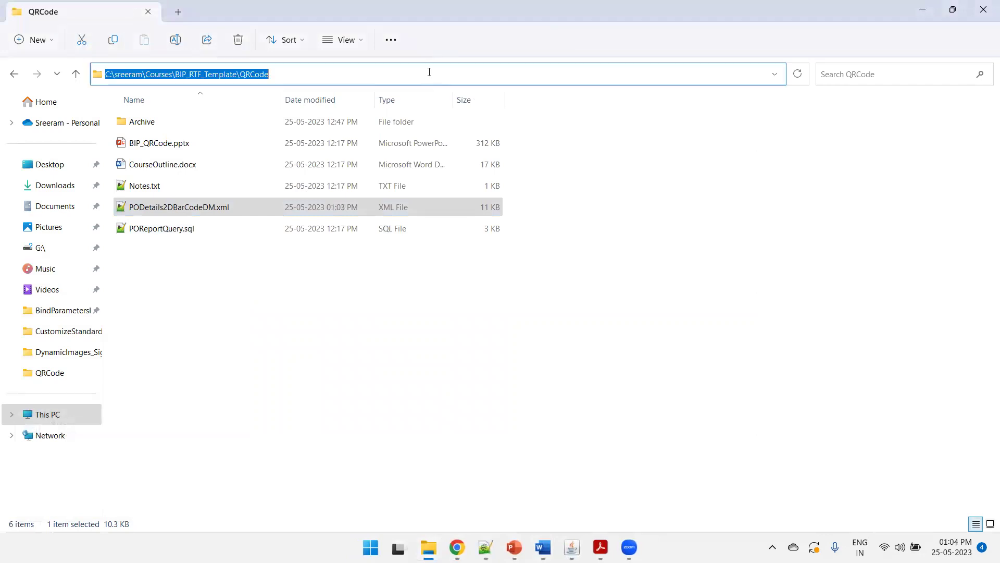
key("ctrl+c")
key("alt+Tab")
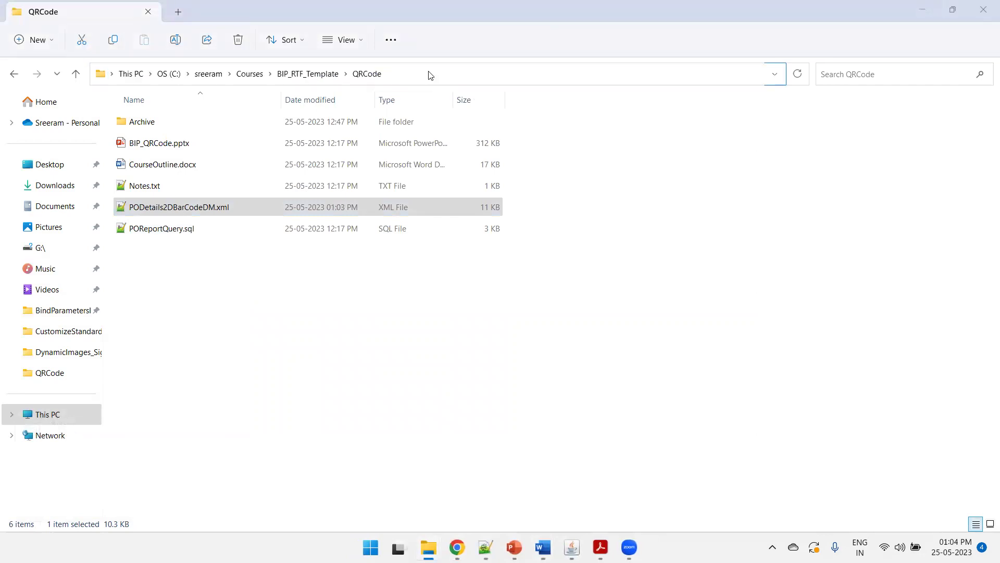
key("ctrl+s")
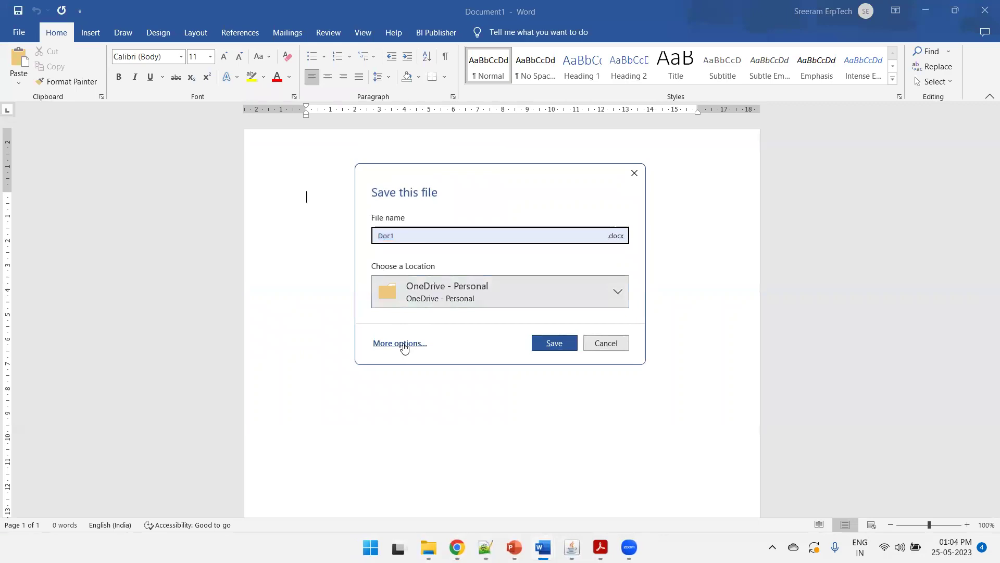
left_click(401, 343)
left_click(193, 262)
key("ctrl+v")
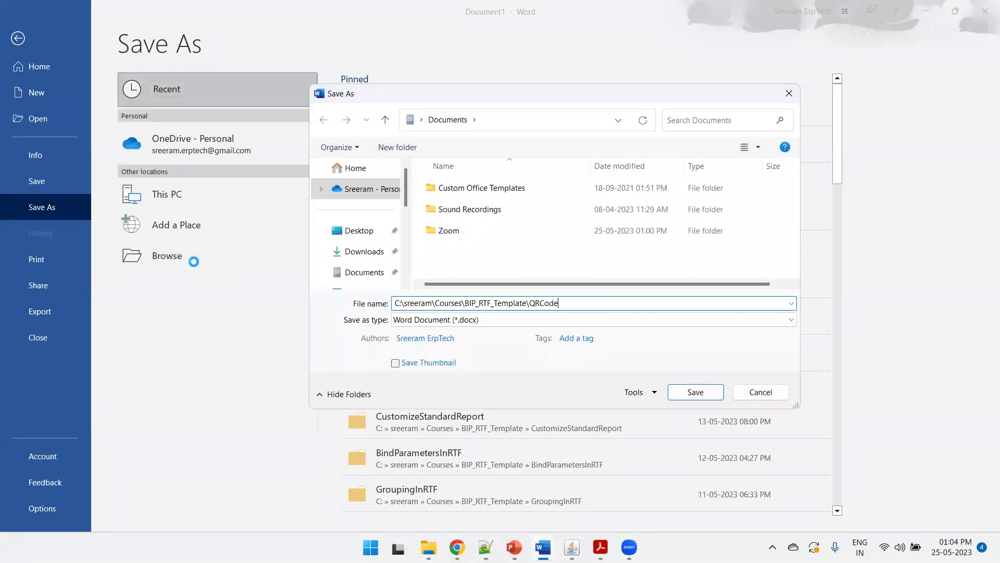
key("Return")
Step: Save the document in Rich Text Format as PODetails2DBarCodeTMPL.rtf
type("PO")
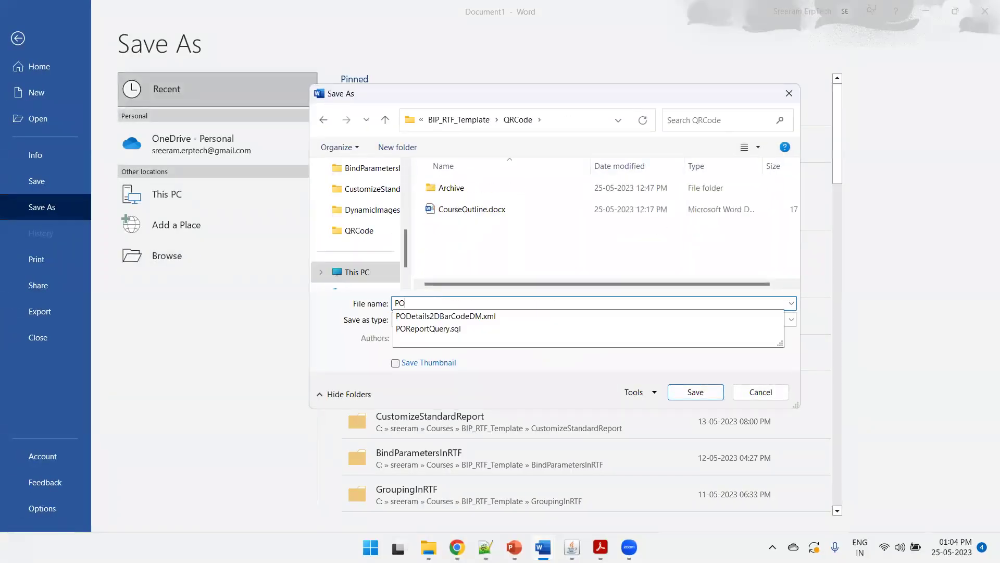
key("Down")
key("BackSpace")
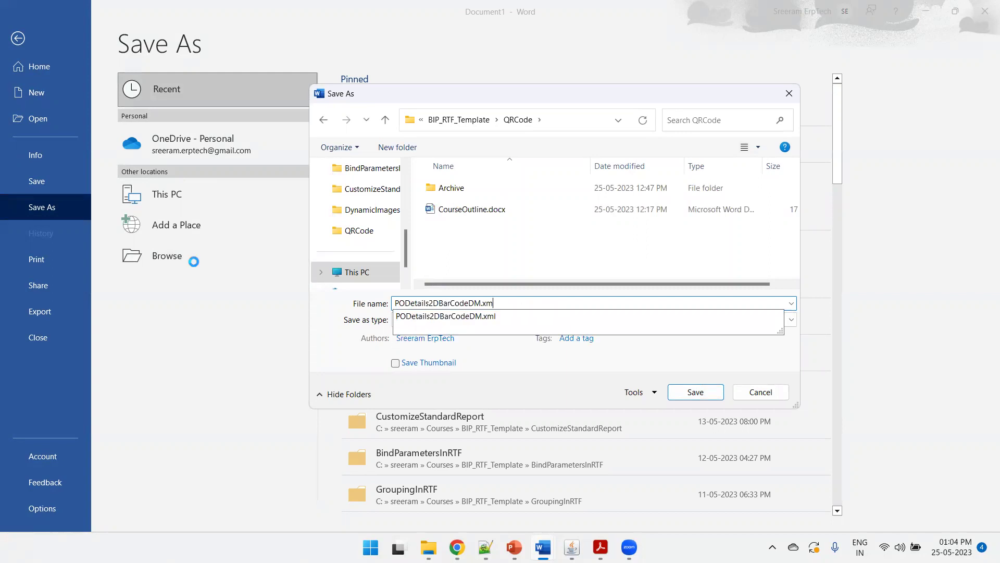
type("TMLP")
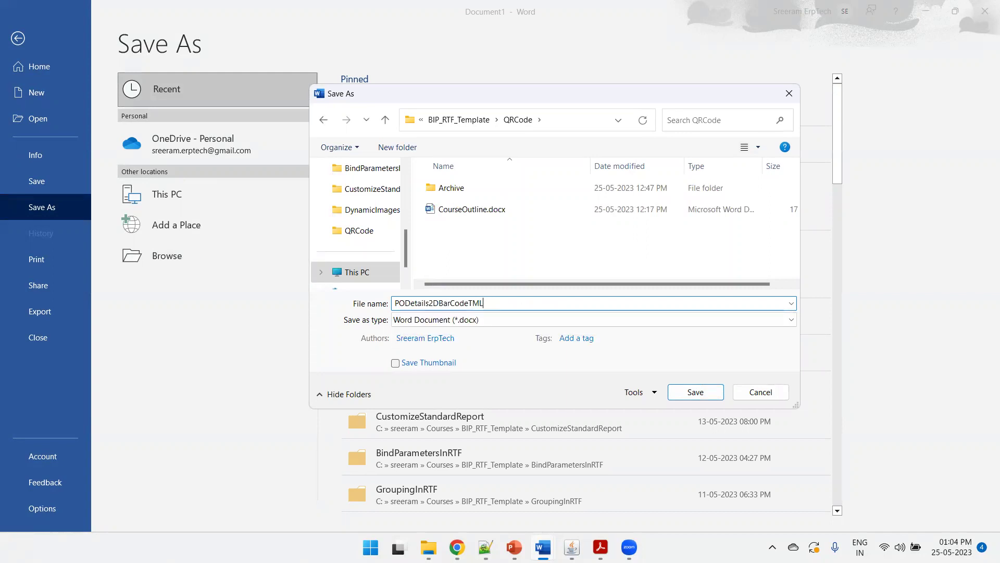
key("Tab")
key("r")
key("Return")
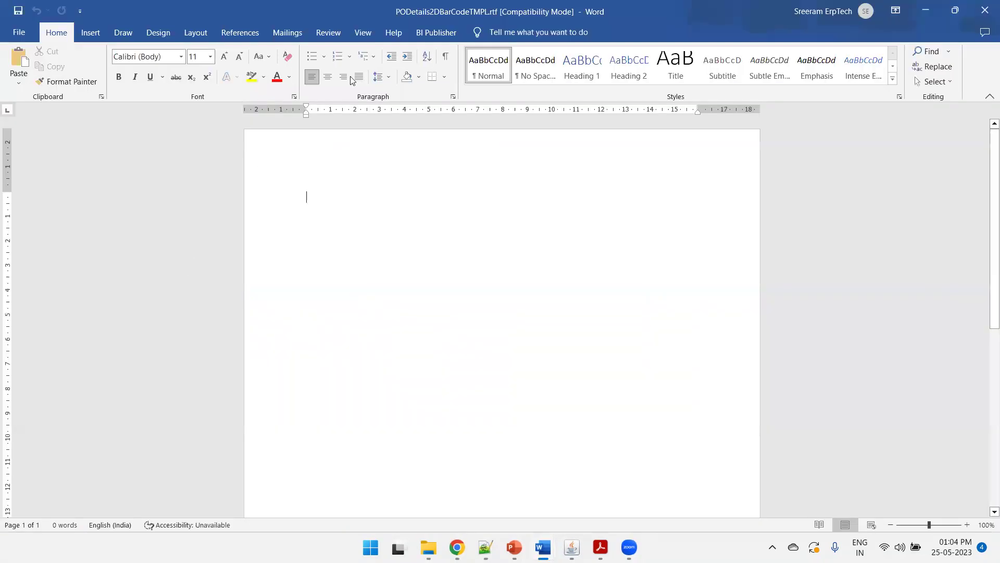
Step: Load PODetails2DBarCodeDM.xml from the QRCode folder into the template as BI Publisher sample XML data
left_click(436, 32)
left_click(210, 73)
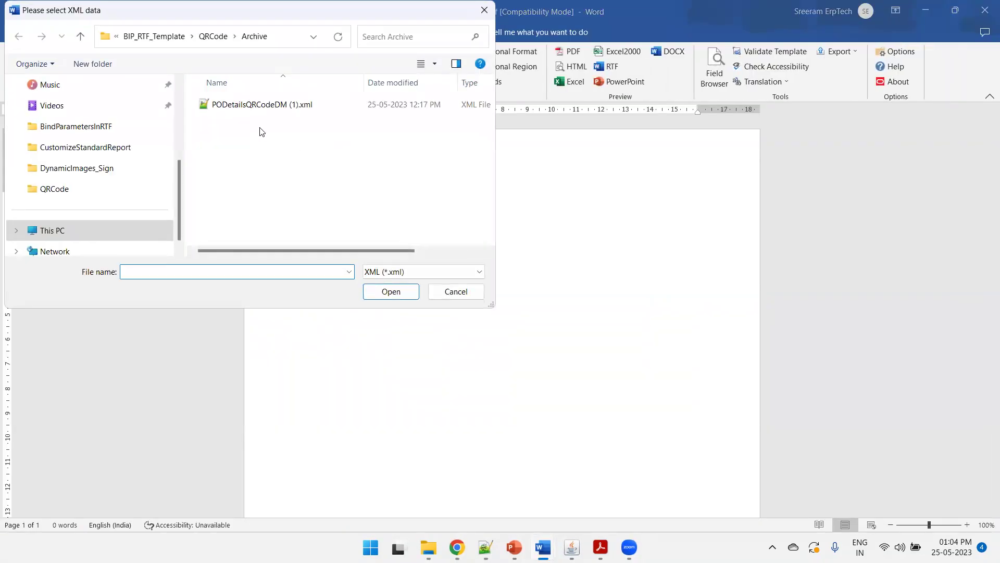
left_click(213, 36)
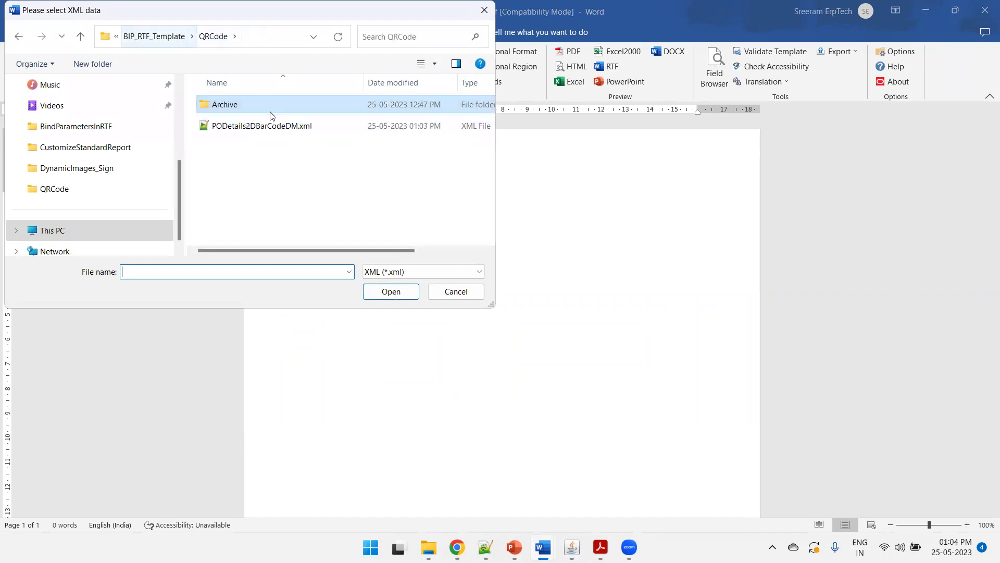
double_click(267, 128)
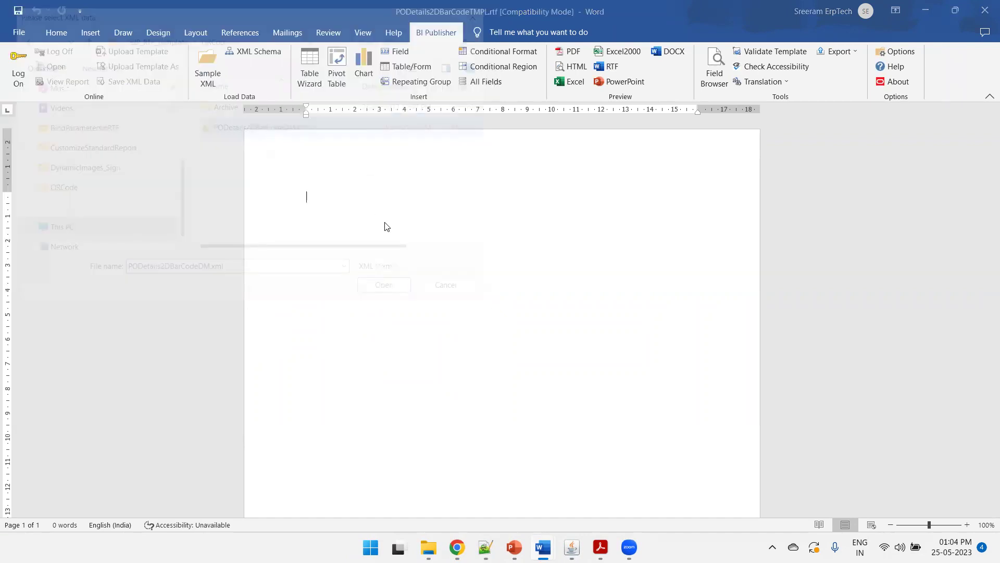
left_click(512, 316)
Step: Start a Table-format report with the Table Wizard and add PONUMBER and LINE_NUMBER once each as report fields
left_click(310, 69)
left_click(592, 373)
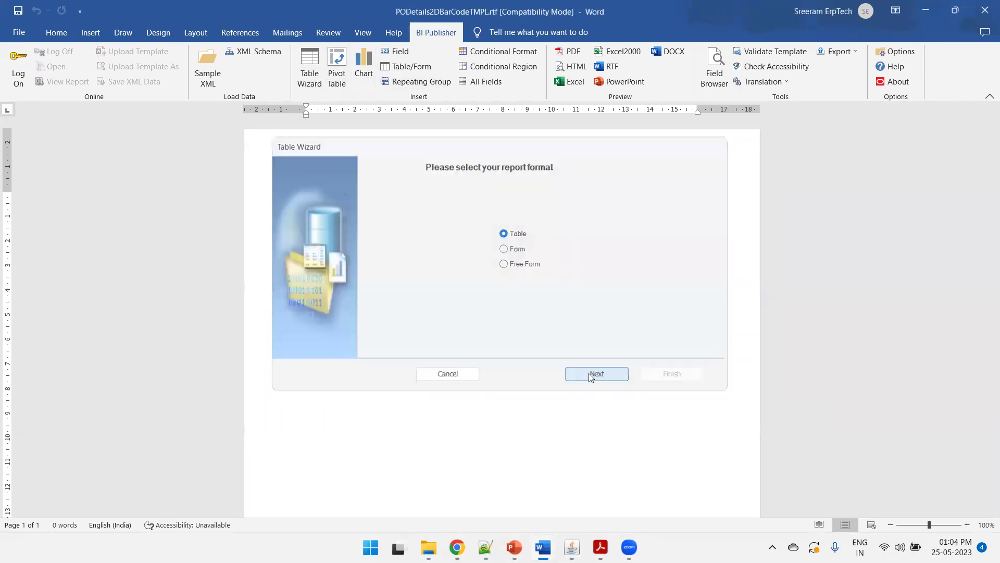
left_click(599, 373)
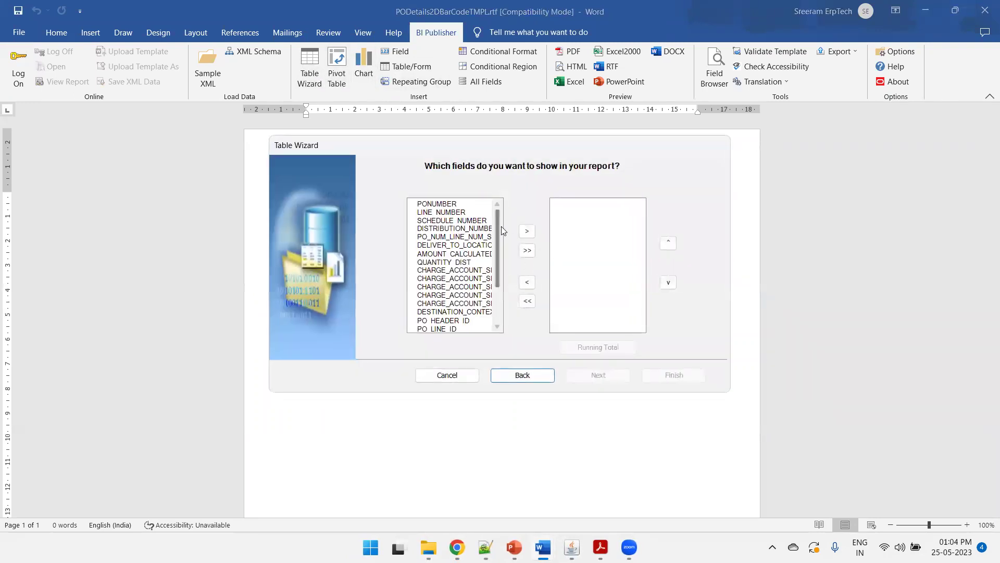
left_click(447, 204)
double_click(447, 204)
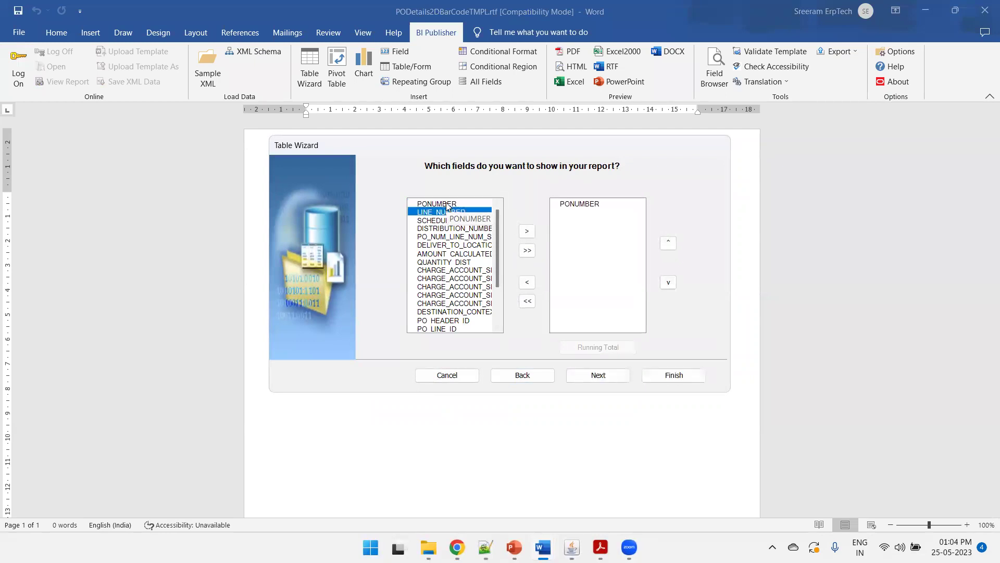
double_click(453, 212)
double_click(454, 212)
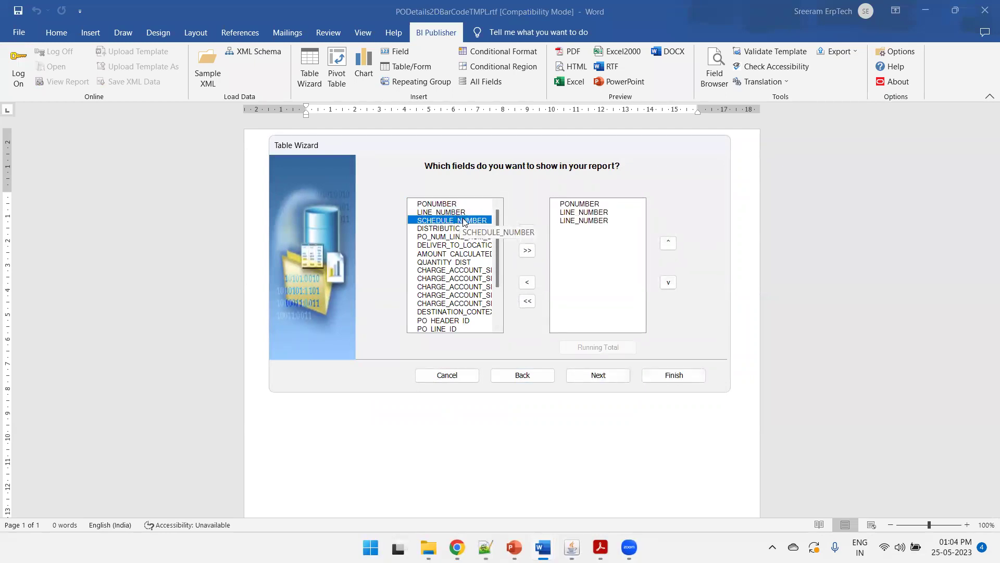
double_click(573, 220)
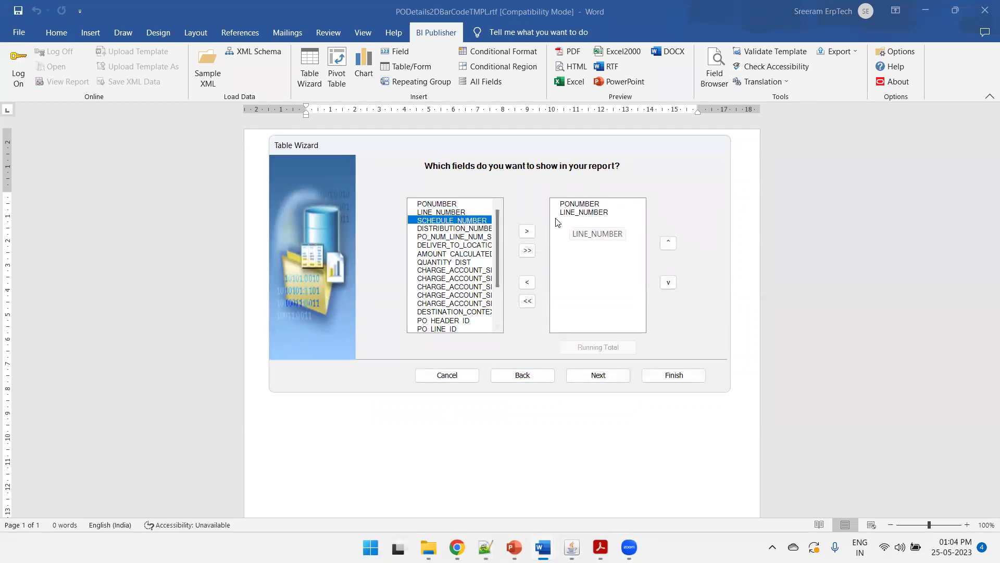
Step: Add SCHEDULE_NUMBER, DISTRIBUTION_NUMBER and PO_NUM_LINE_NUM_SHIP_DIST_NUM to the report fields and insert the table without grouping
double_click(483, 220)
double_click(482, 229)
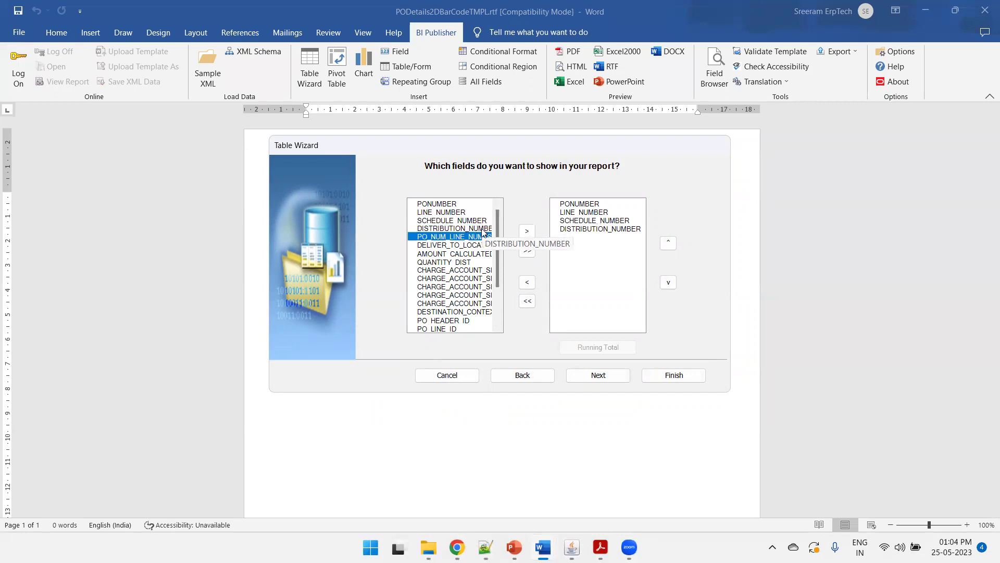
double_click(482, 237)
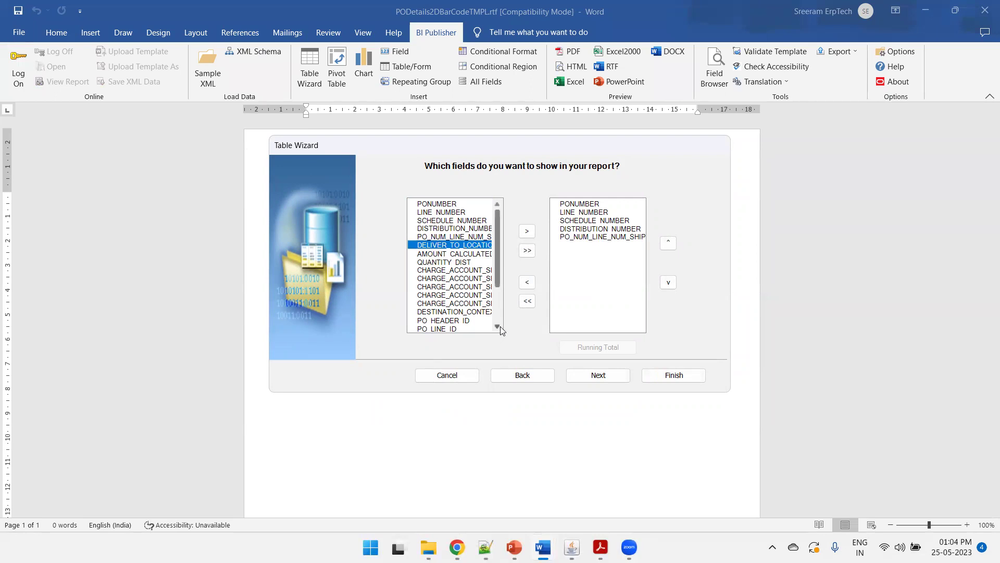
left_click(598, 375)
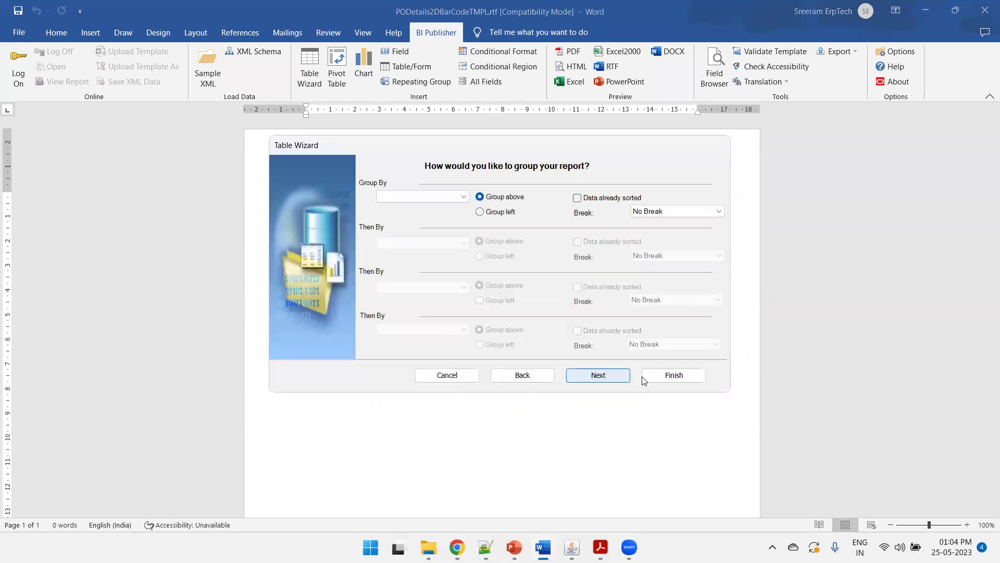
left_click(674, 375)
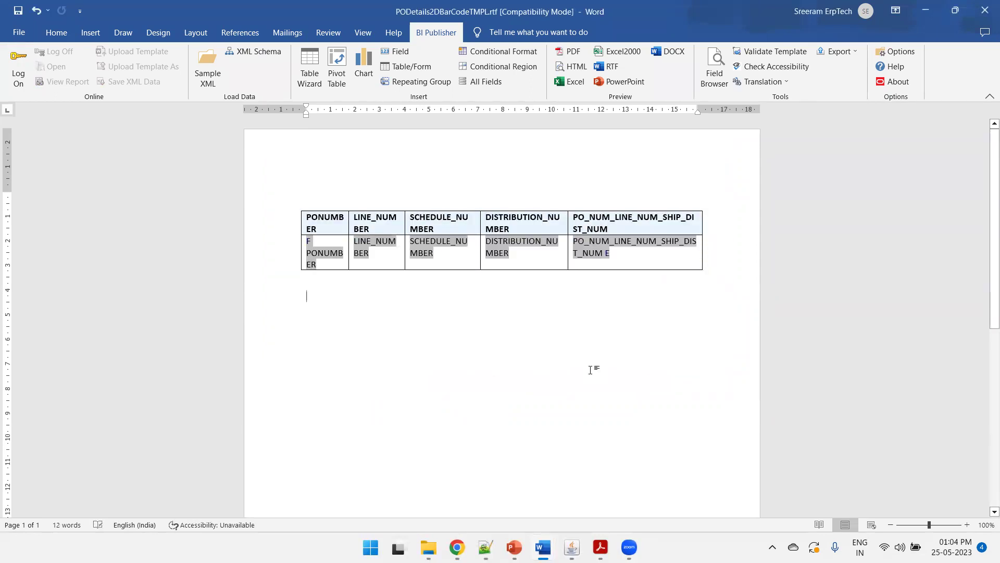
Step: Preview the template's output as PDF and return to the Word document
left_click(568, 57)
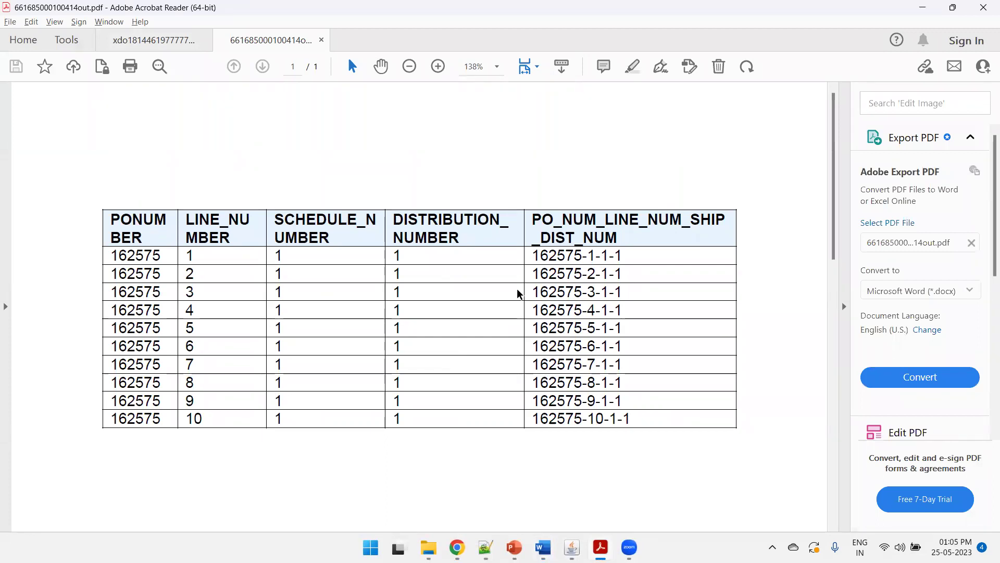
key("alt+Tab")
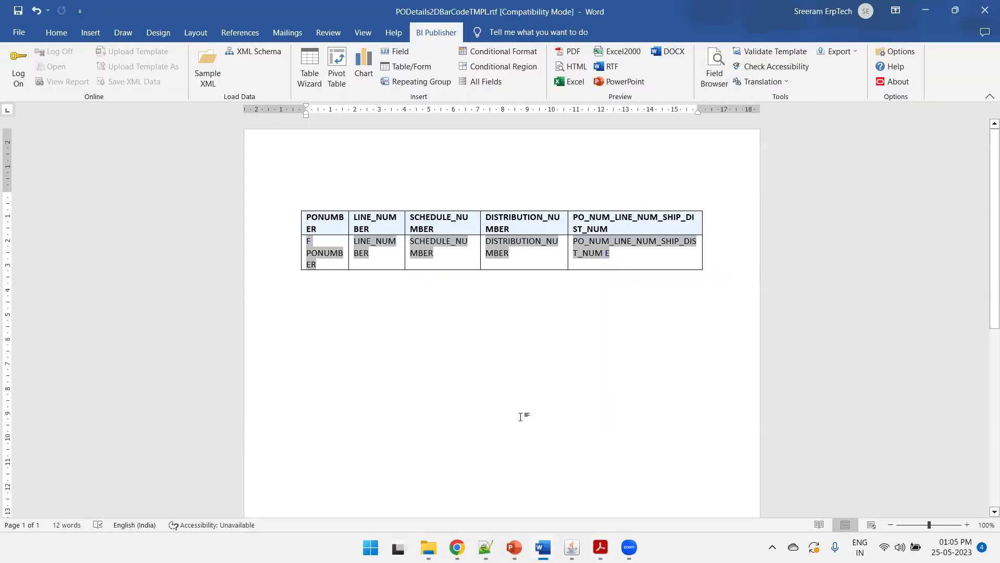
Step: Switch to the BIP_QRCode.pptx presentation in PowerPoint and show the "2D Barcode Functions - QR Code" slide
mouse_move(486, 547)
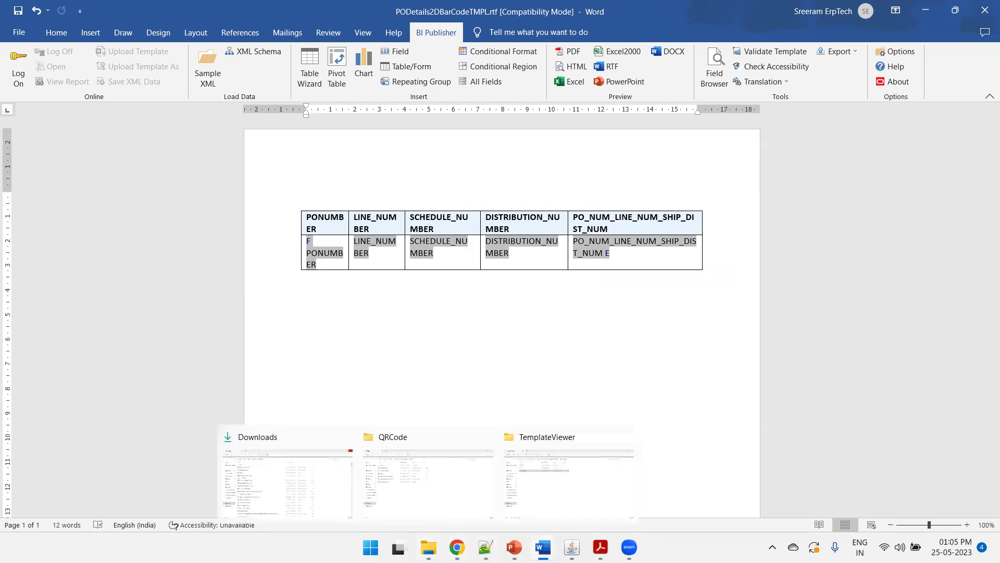
left_click(485, 547)
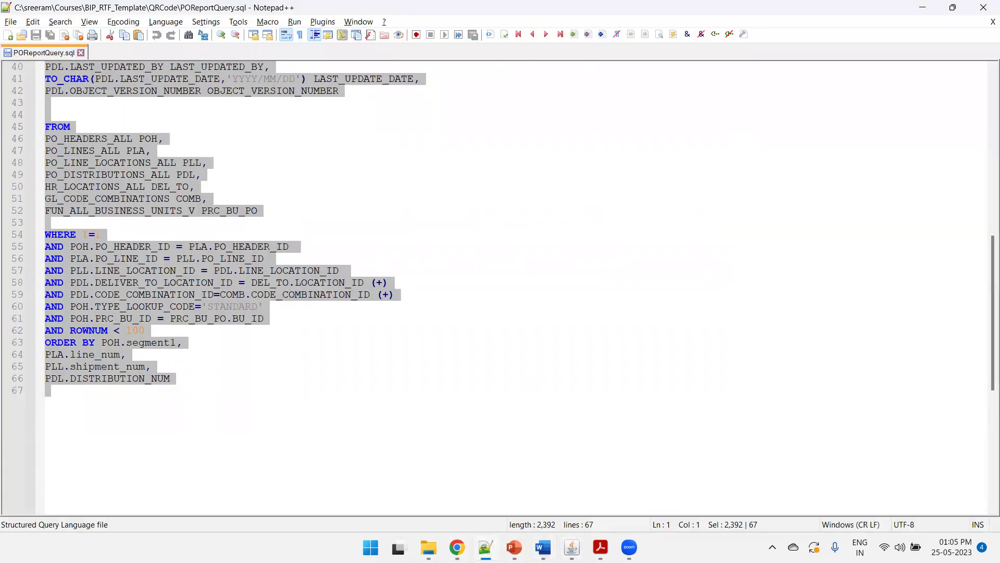
mouse_move(572, 547)
mouse_move(514, 547)
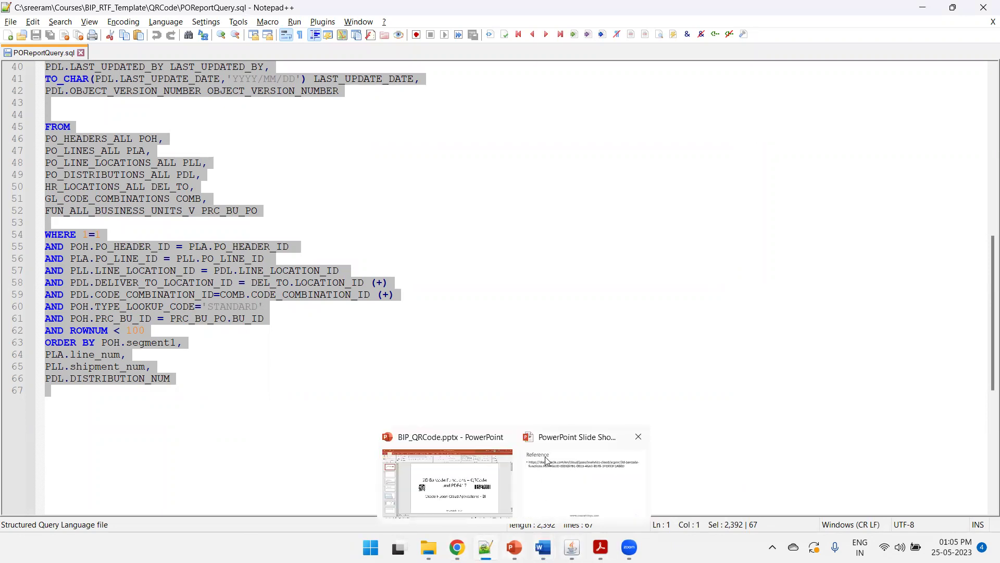
left_click(448, 479)
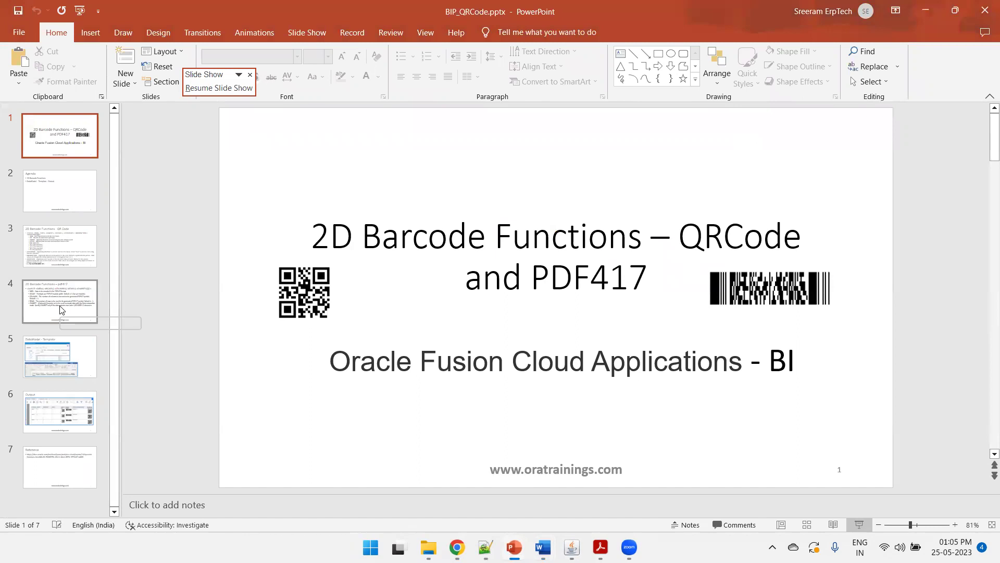
left_click(61, 310)
left_click(61, 243)
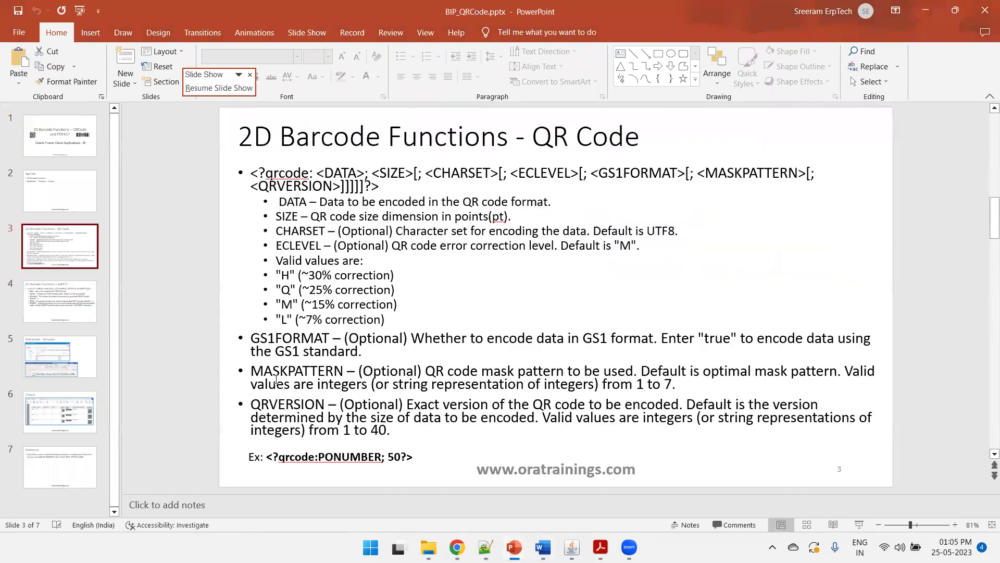
Step: Copy the qrcode example line from the slide into a new Notepad++ file
left_click(409, 457)
left_click(311, 457)
triple_click(311, 456)
key("ctrl+c")
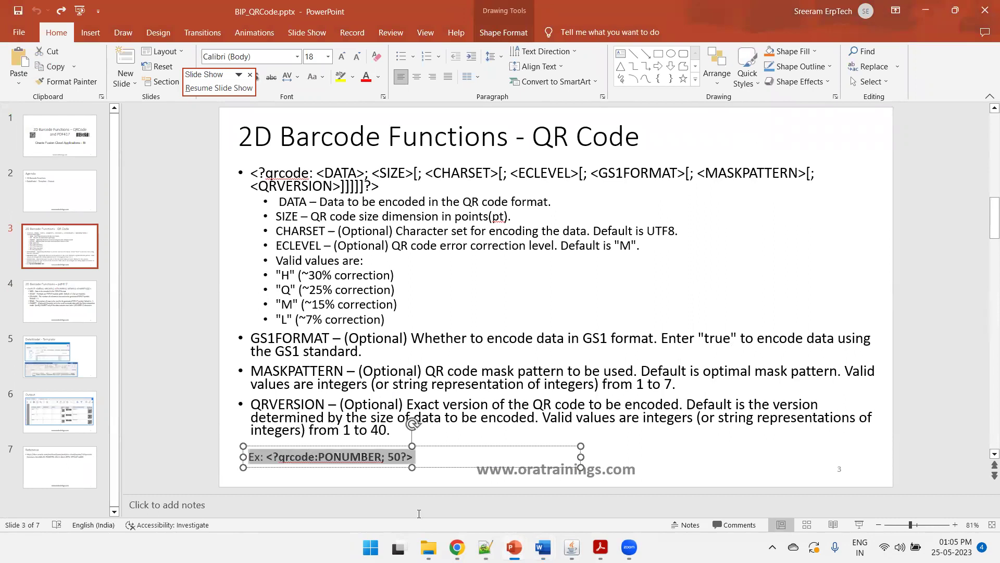
left_click(485, 547)
key("ctrl+n")
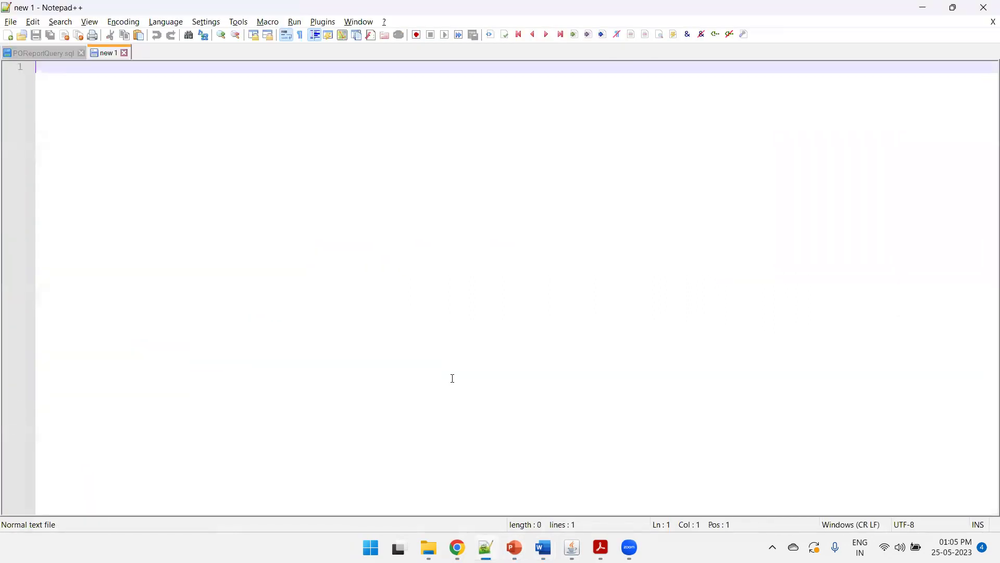
key("ctrl+v")
Step: Remove the "Ex: " prefix from the pasted line, leaving only <?qrcode:PONUMBER; 50?>
double_click(42, 68)
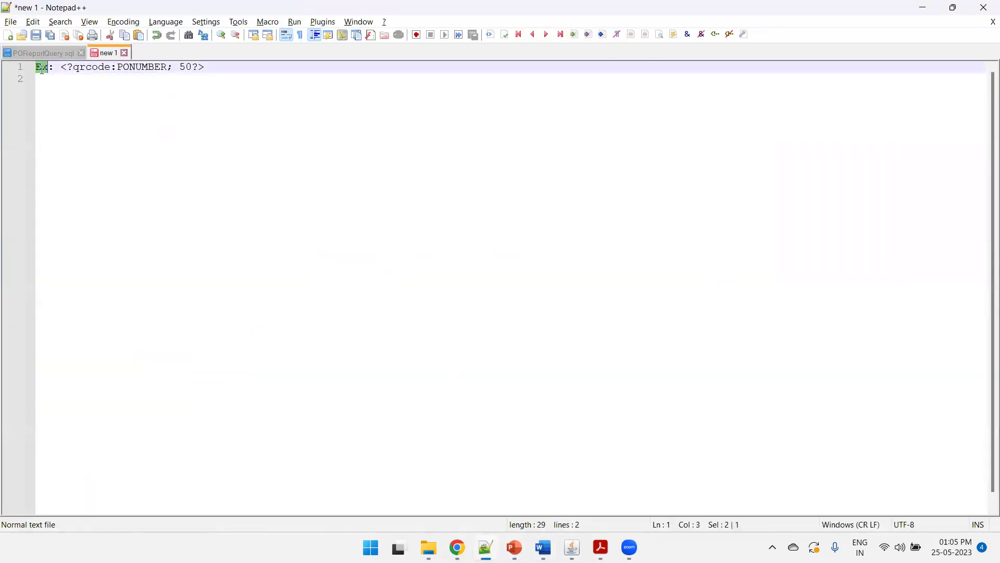
key("Delete")
key("Delete")
key("Delete")
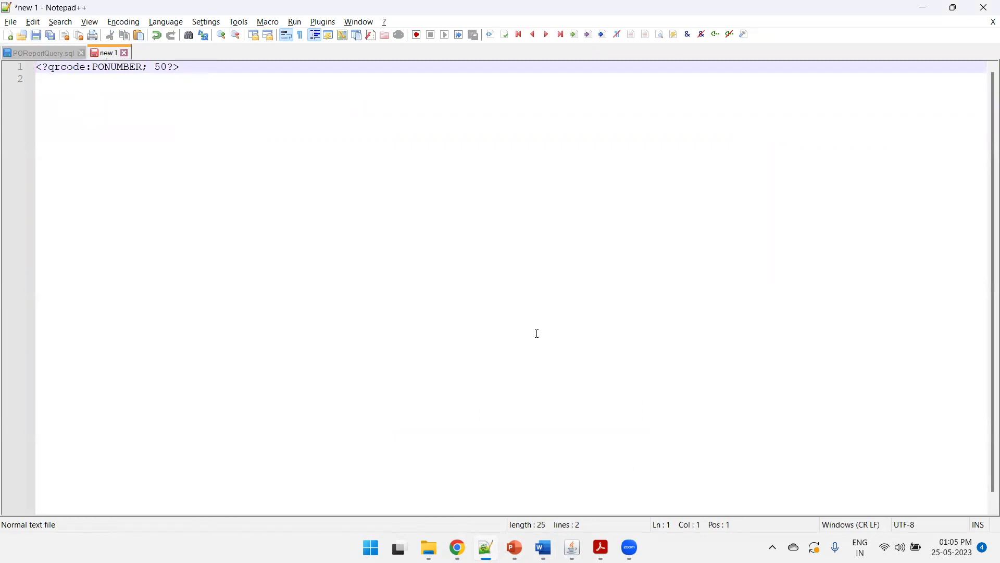
Step: Switch to PODetailSQRCodeTMPL.rtf in Word and copy the PONumQR field's code from the Field Browser
mouse_move(544, 545)
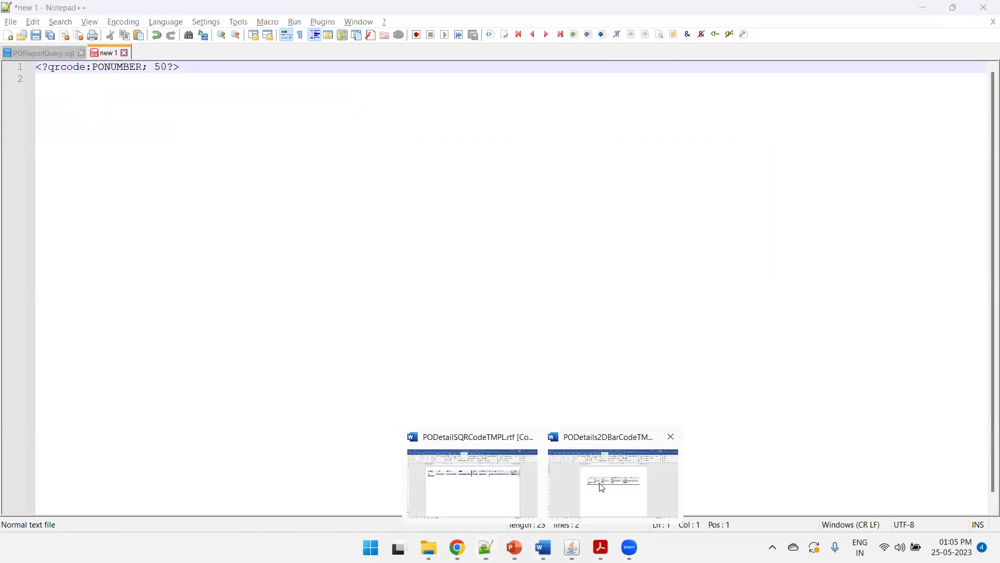
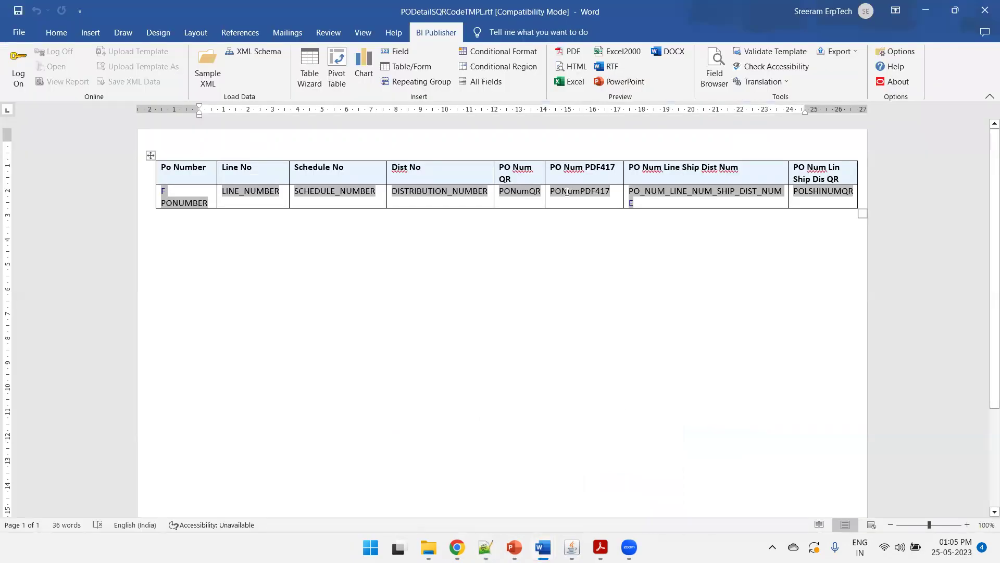
double_click(532, 196)
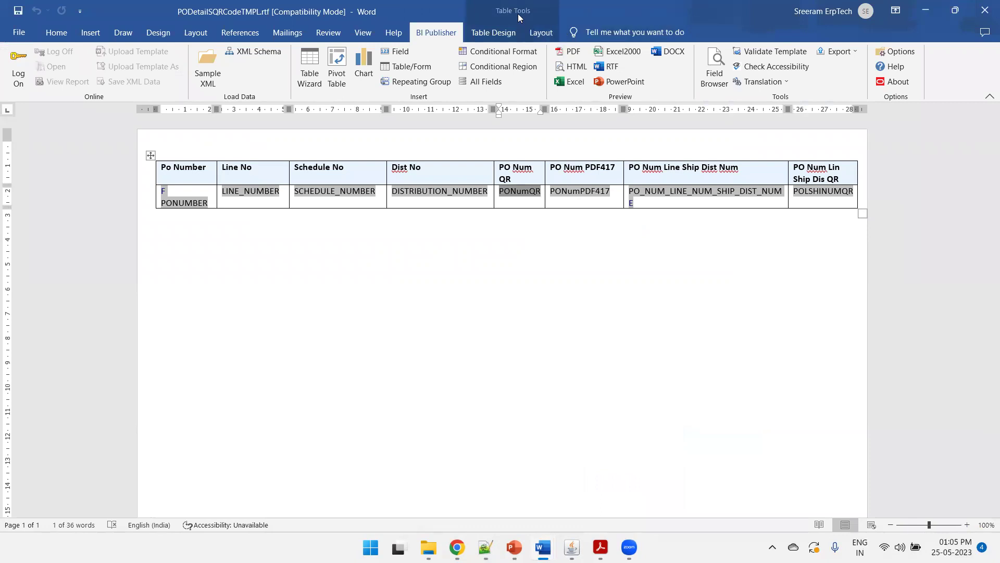
left_click(716, 90)
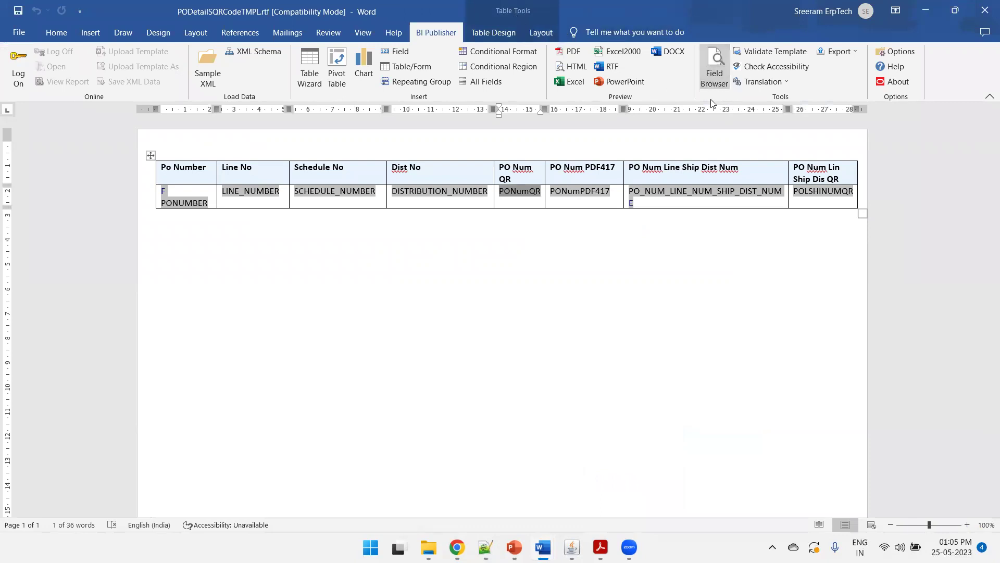
left_click(743, 124)
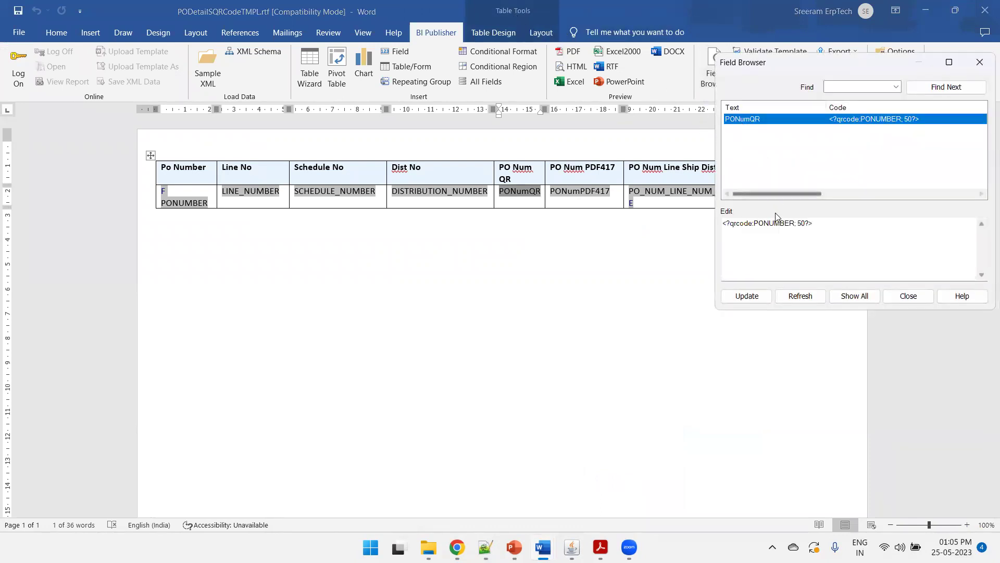
left_click(781, 230)
key("ctrl+a")
key("ctrl+c")
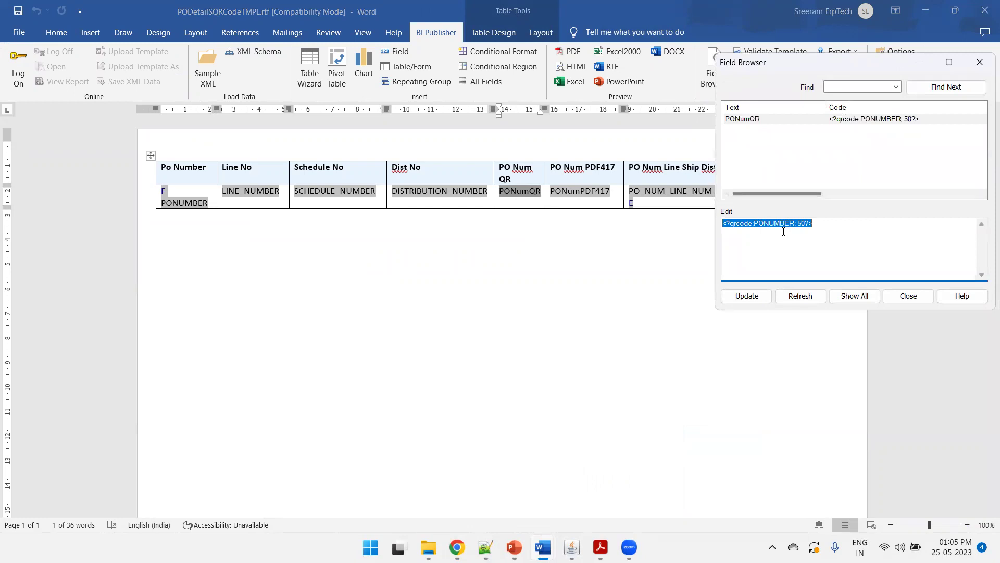
left_click(909, 295)
Step: Paste the copied code <?qrcode:PONUMBER; 50?> below the existing line in the new Notepad++ file, separated by blank lines
left_click(505, 443)
left_click(516, 362)
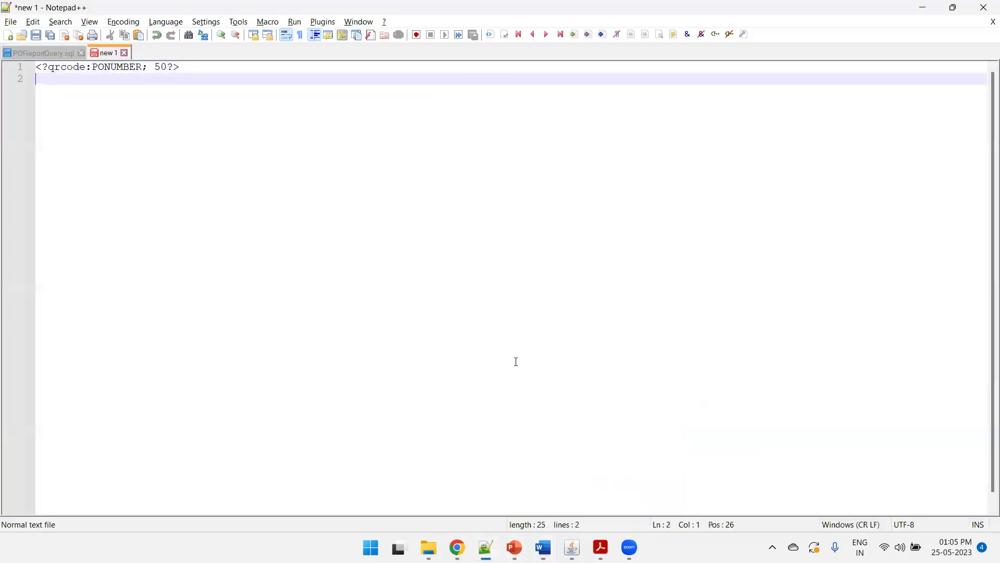
key("Return")
key("Return")
key("ctrl+v")
key("Return")
Step: Copy the PONumPDF417 field's code <?pdf417:PONUMBER; 2?> from the Word template's Field Browser into the Notepad++ file below the qrcode lines
key("alt+Tab")
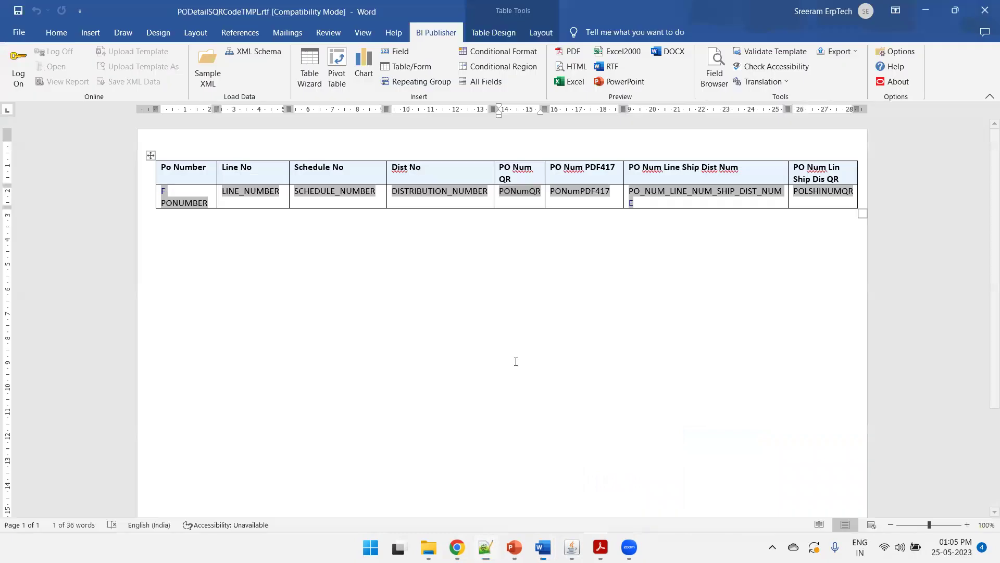
left_click(581, 194)
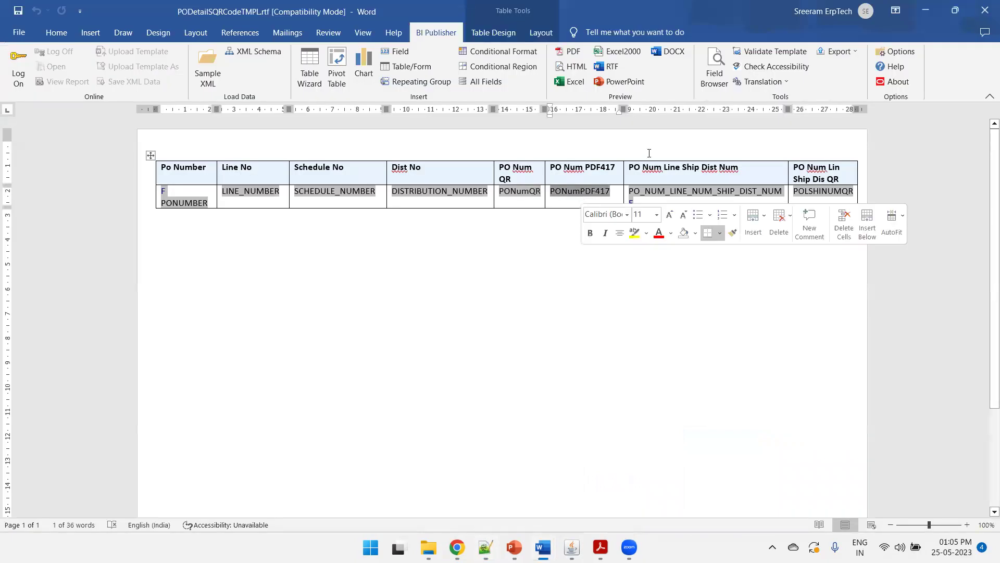
left_click(714, 73)
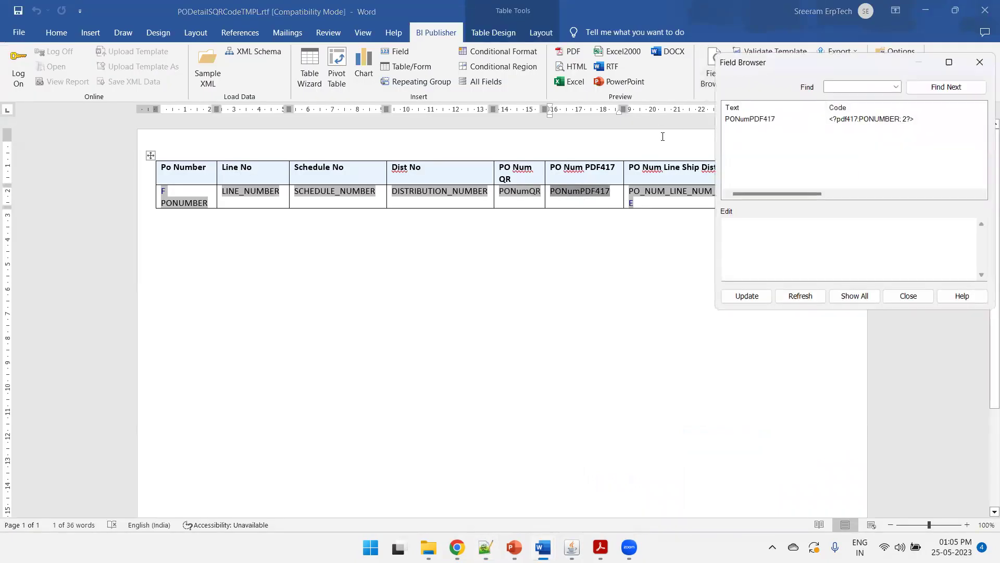
left_click(752, 118)
left_click(817, 225)
key("ctrl+c")
left_click(908, 295)
key("alt+Tab")
key("ctrl+v")
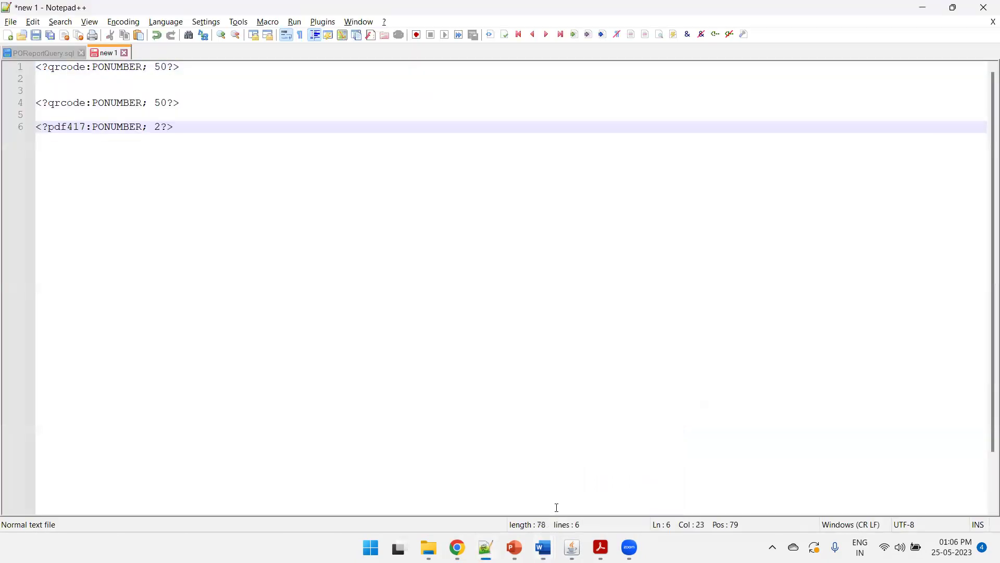
Step: Close PODetailSQRCodeTMPL.rtf without saving and return to PODetails2DBarCodeTMPL.rtf in Word
key("alt+Tab")
key("alt+F4")
key("n")
key("alt+Tab")
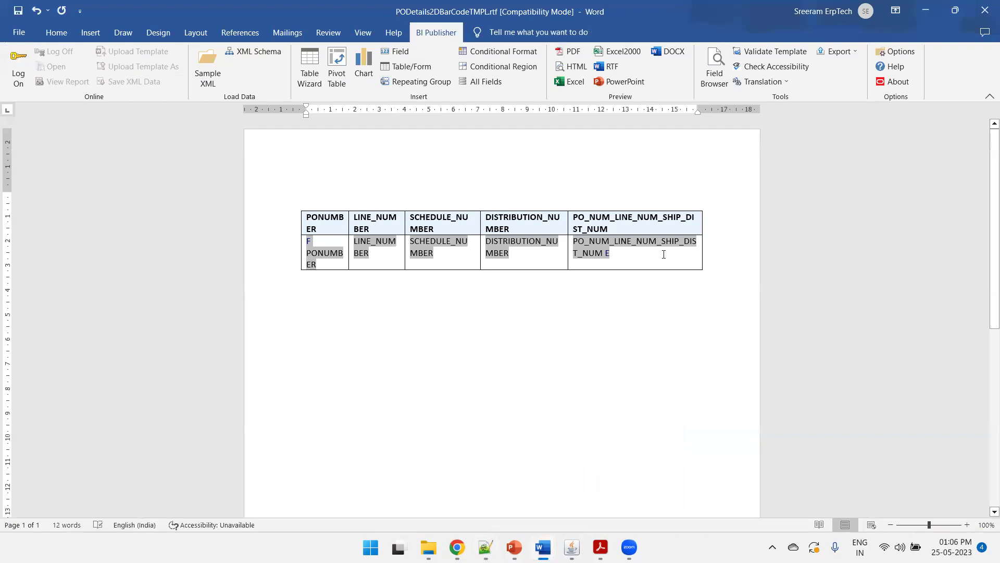
Step: Change the page orientation of PODetails2DBarCodeTMPL.rtf to landscape
left_click(151, 32)
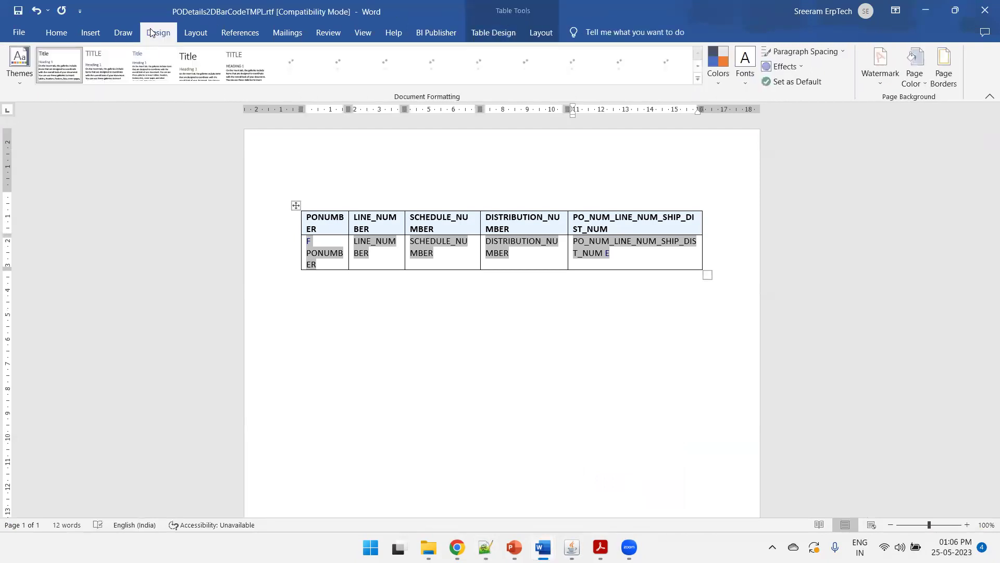
left_click(56, 32)
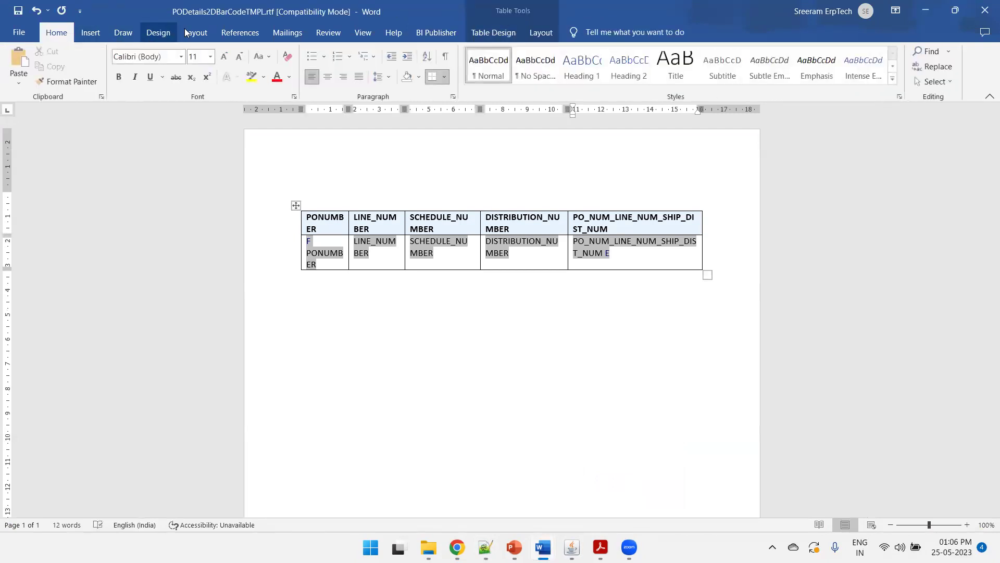
left_click(196, 32)
left_click(62, 78)
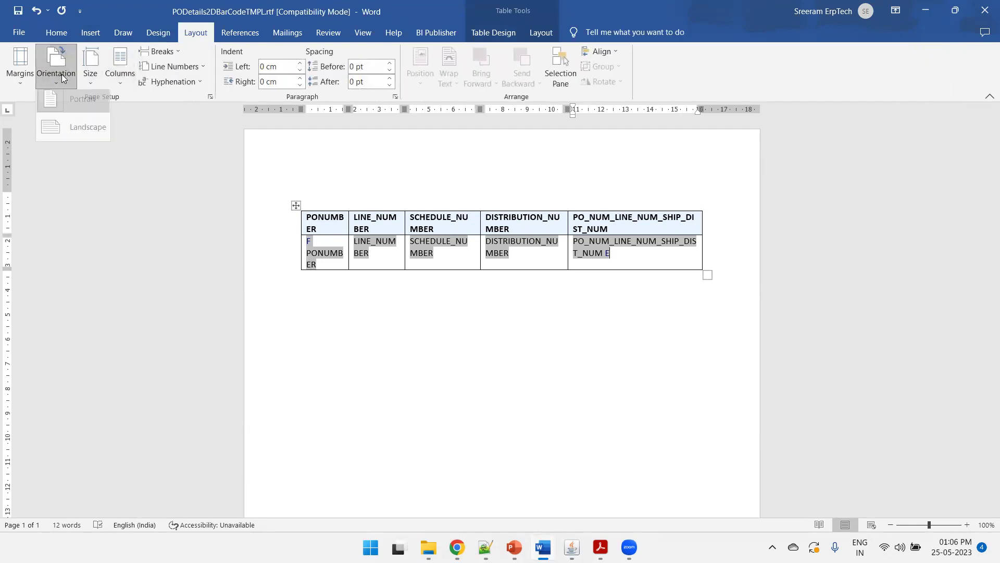
left_click(70, 129)
left_click(611, 291)
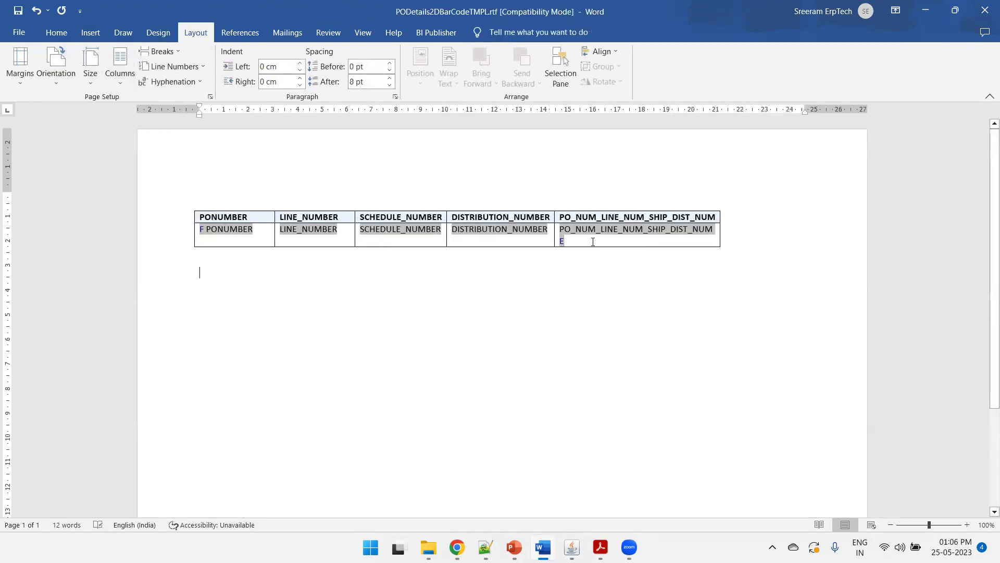
Step: Insert two empty columns between the DISTRIBUTION_NUMBER and PO_NUM_LINE_NUM_SHIP_DIST_NUM columns of the table
right_click(549, 217)
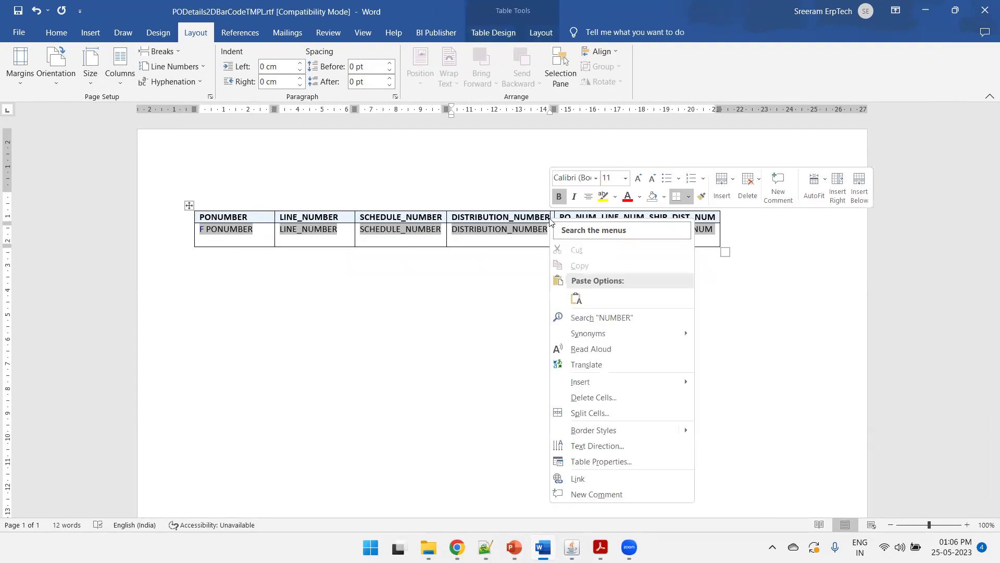
mouse_move(598, 378)
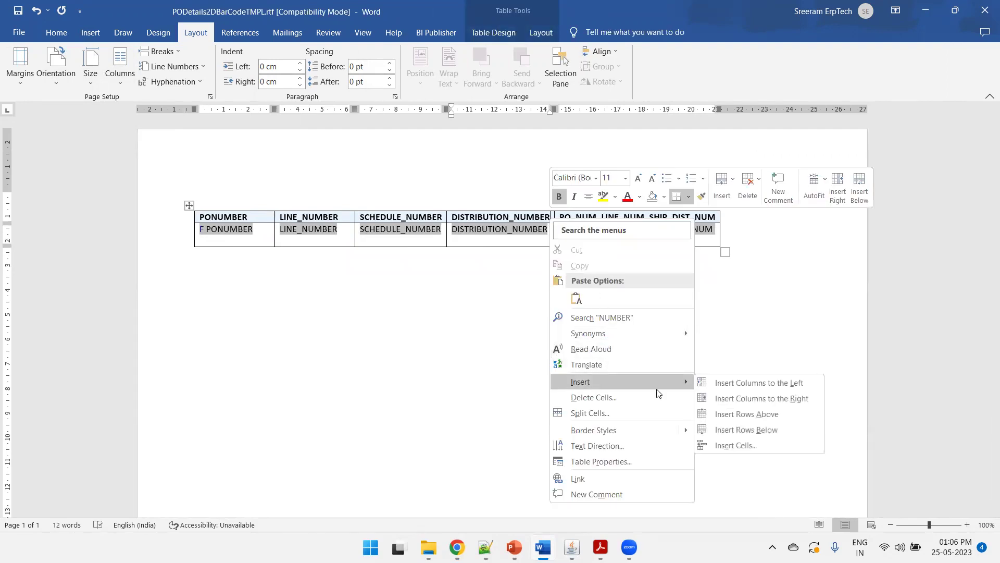
left_click(754, 399)
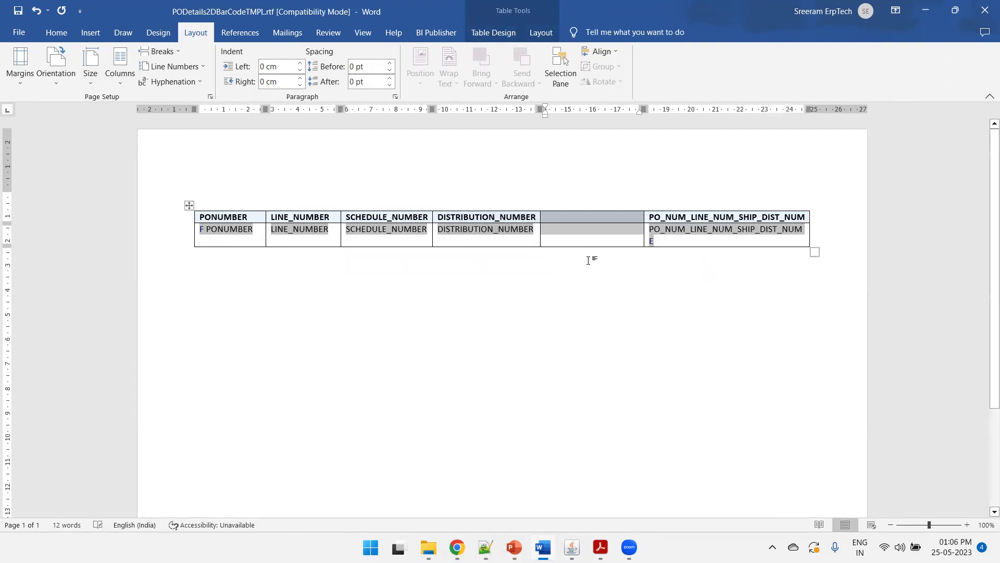
right_click(549, 221)
mouse_move(608, 386)
left_click(744, 399)
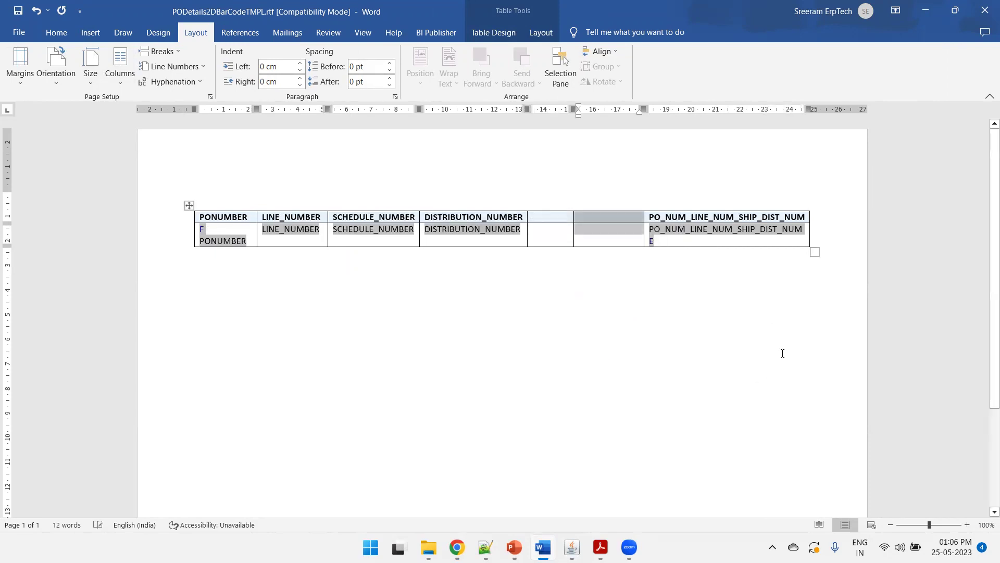
Step: Enter QR Code and PDF417 as the header texts of the two new columns
left_click(544, 213)
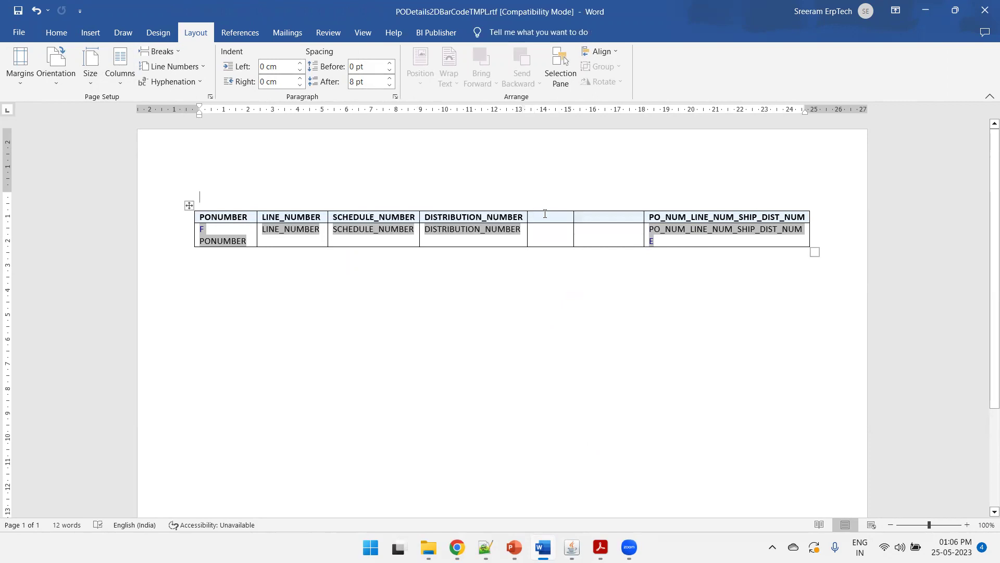
type("QR Code")
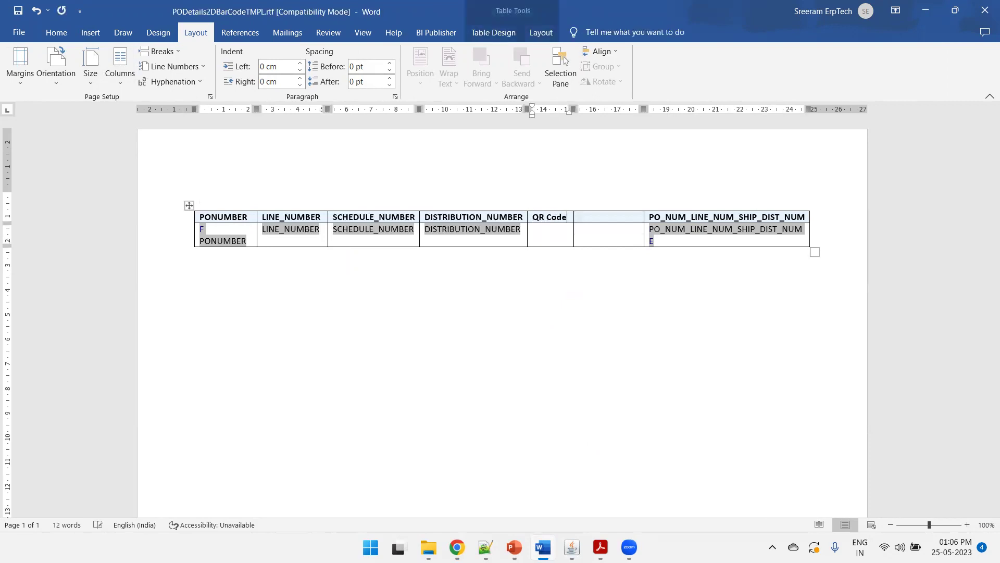
key("Tab")
type("PDF")
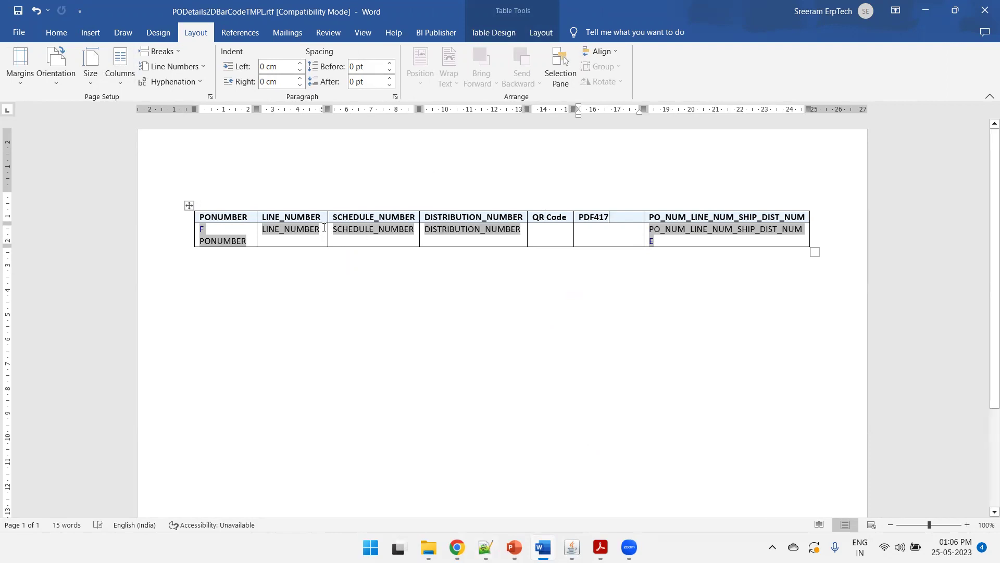
Step: Copy the LINE_NUMBER field into the empty cell below the QR Code header
left_click(299, 228)
left_click(546, 234)
key("ctrl+v")
Step: Set the display text of the field under QR Code to PONumQRCode in its BI Publisher properties
left_click(542, 227)
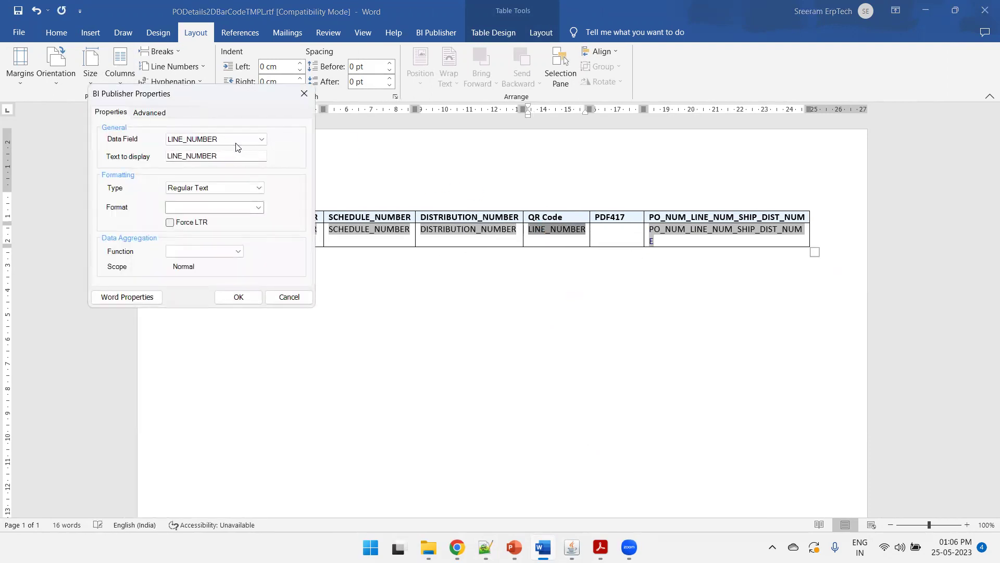
left_click(242, 143)
left_click(221, 156)
key("Tab")
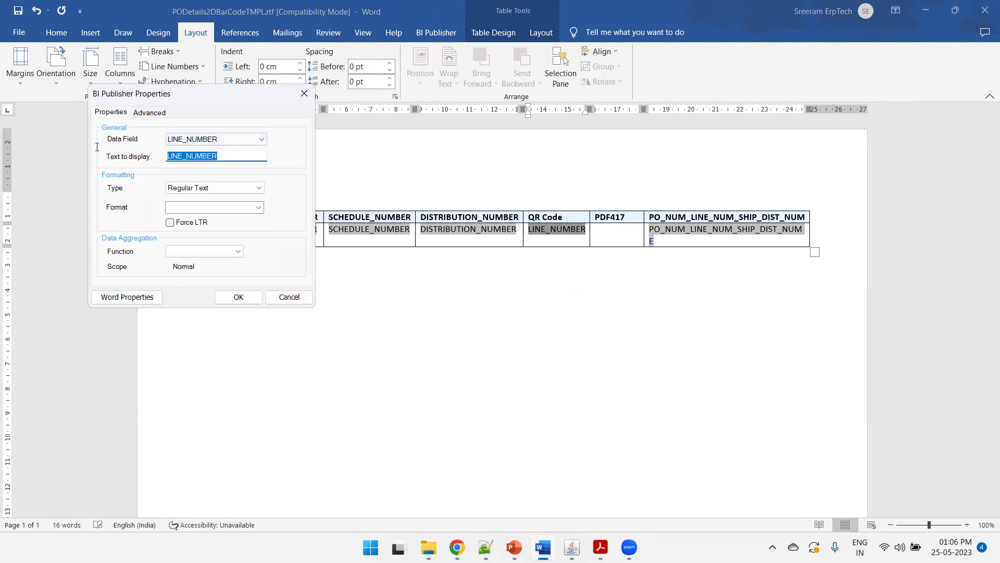
type("PO")
left_click(239, 296)
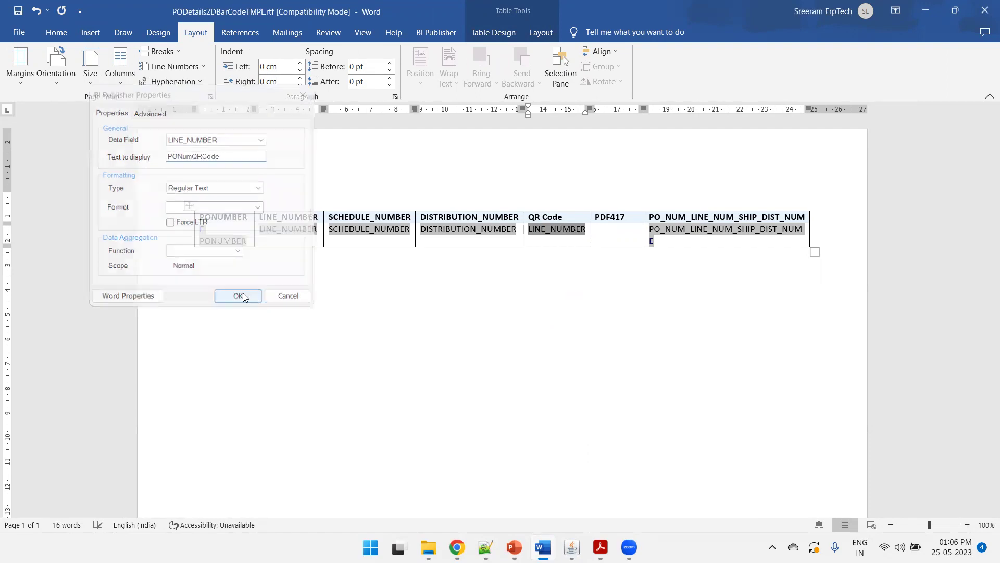
Step: Copy the PONumQRCode field into the empty cell below the PDF417 header
left_click(552, 240)
left_click(613, 236)
key("ctrl+v")
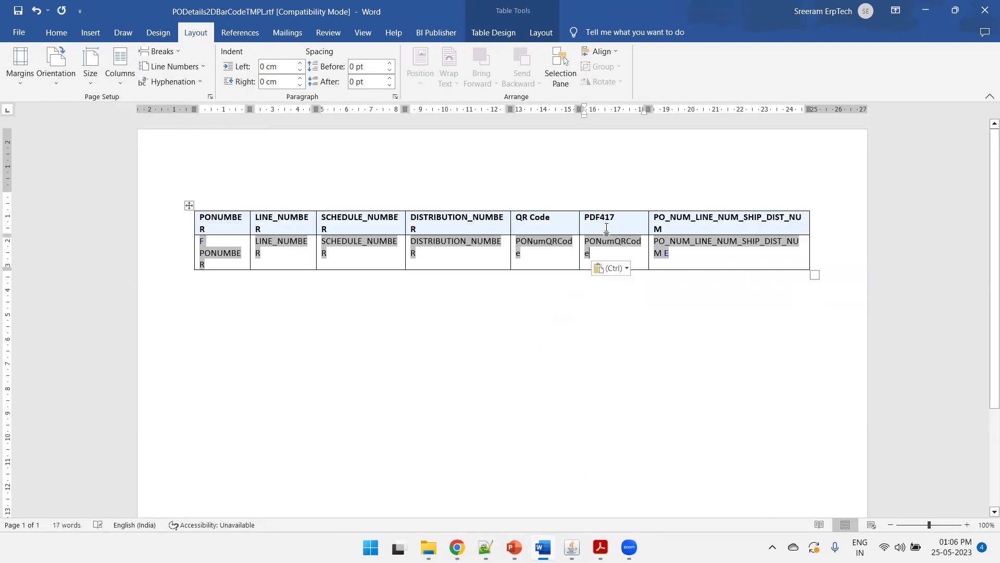
Step: Set the field under PDF417 to data field PONUMBER with the display text PONumPDF417
double_click(600, 240)
left_click(219, 156)
left_click(219, 166)
left_click(242, 156)
scroll(242, 156, "up", 1)
left_click(224, 167)
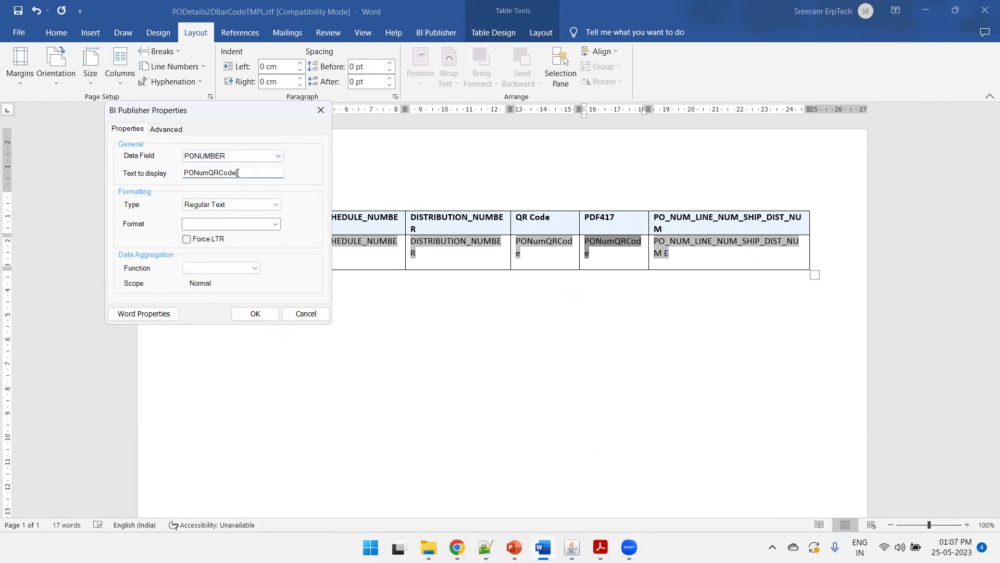
double_click(237, 173)
type("P")
left_click(255, 313)
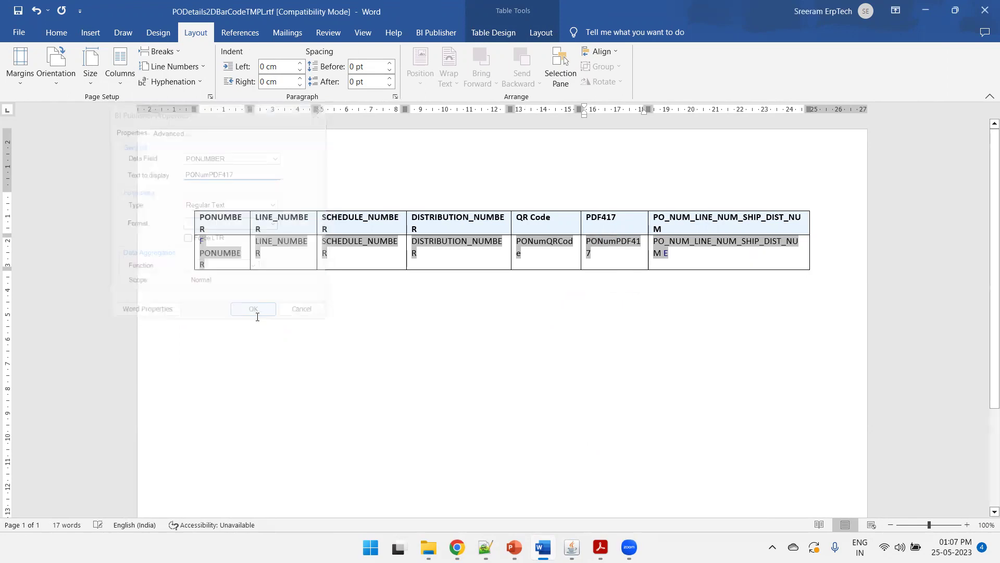
Step: Replace the PONumQRCode field's code with <?qrcode:PONUMBER; 50?> from the Notepad++ notes, using the Field Browser
double_click(519, 243)
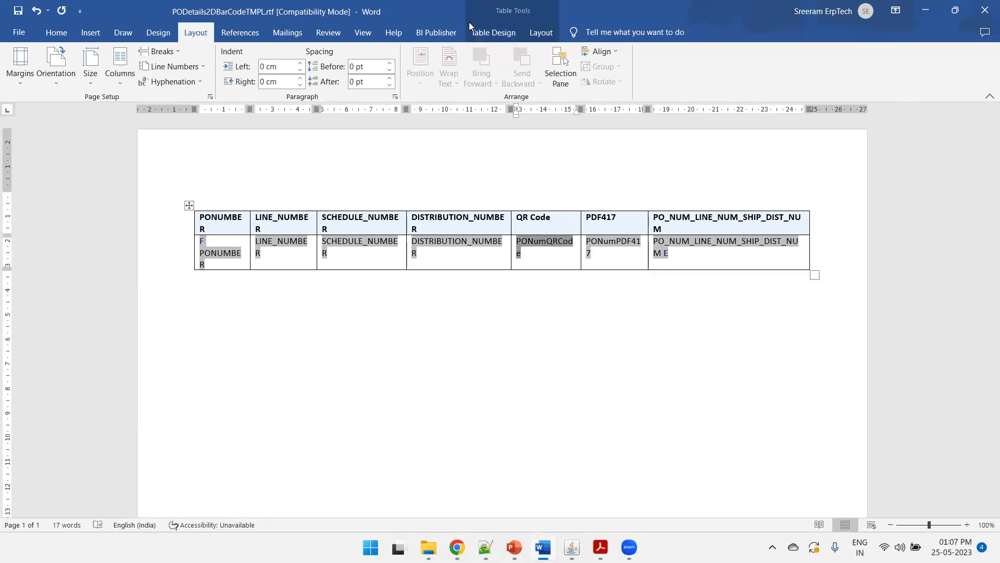
left_click(443, 34)
left_click(717, 85)
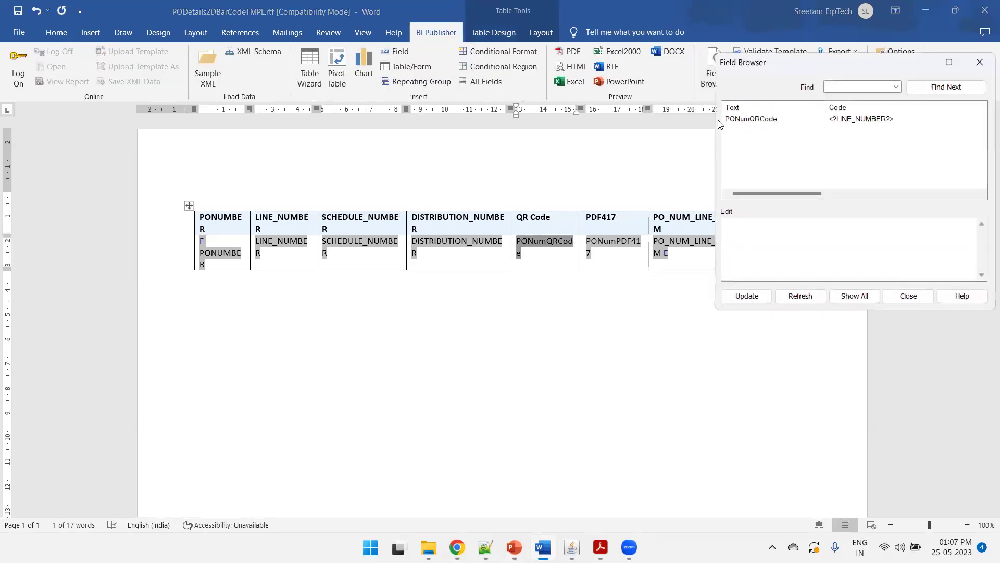
left_click(743, 119)
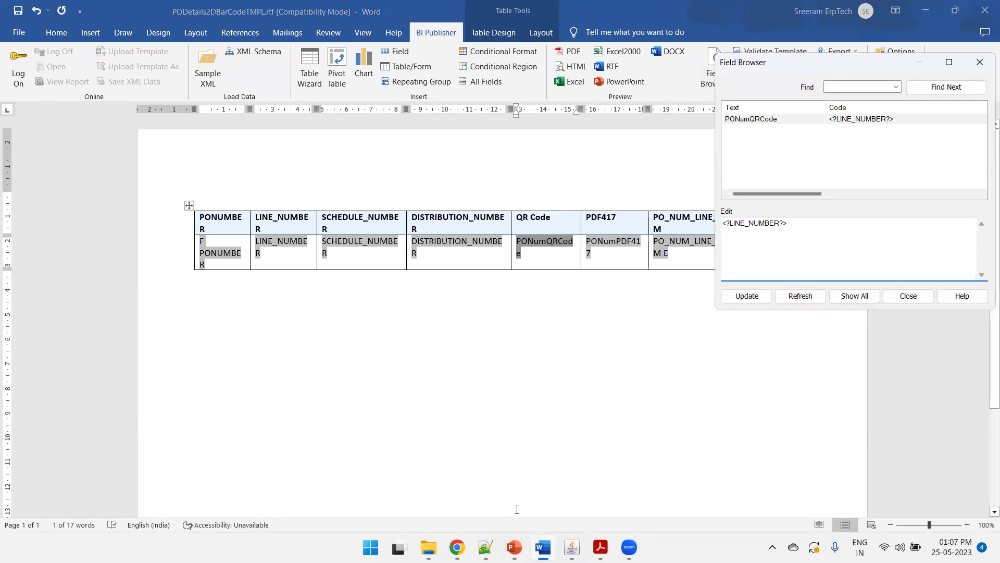
key("alt+Tab")
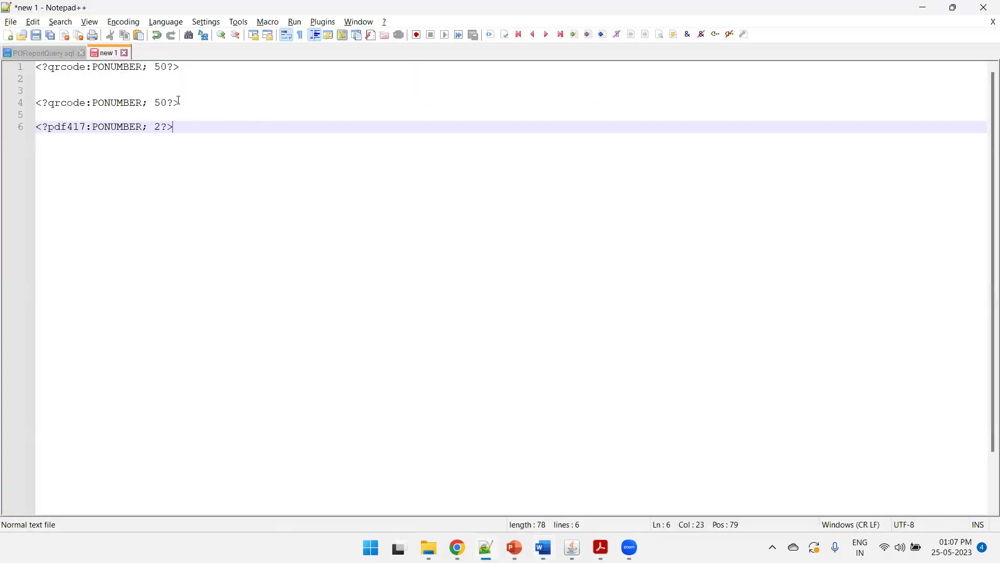
left_click_drag(179, 102, 26, 106)
key("ctrl+c")
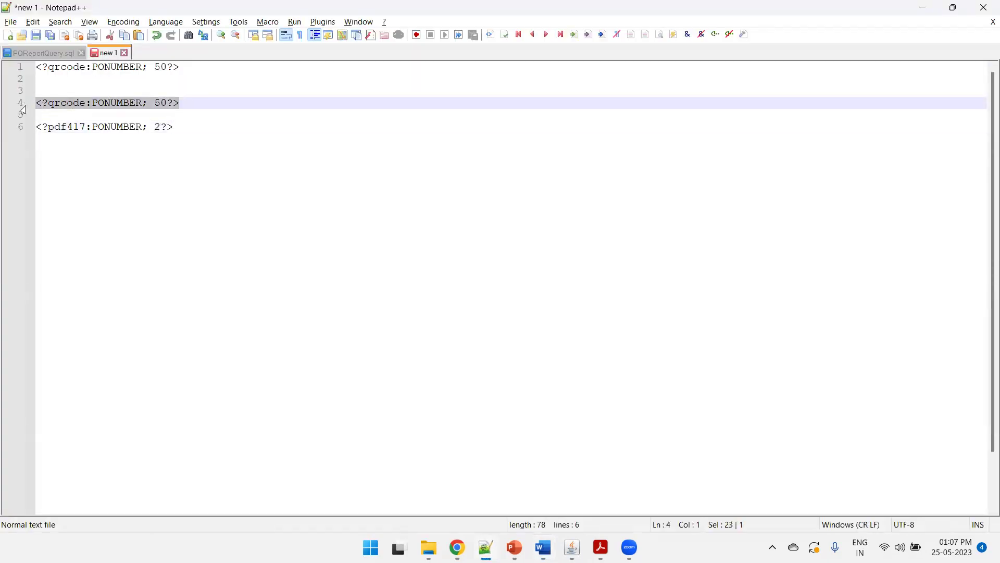
key("alt+Tab")
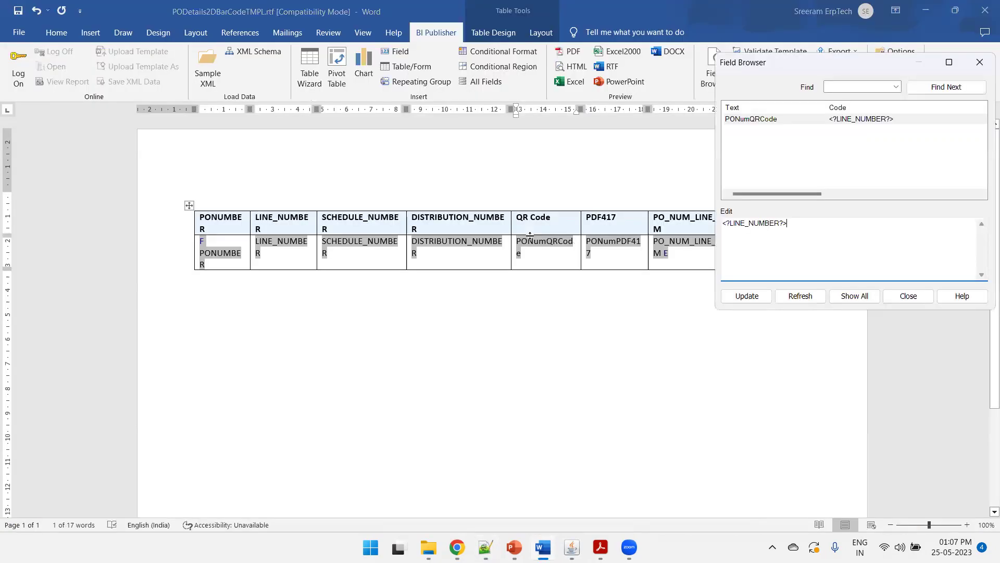
key("ctrl+a")
key("ctrl+v")
left_click(746, 295)
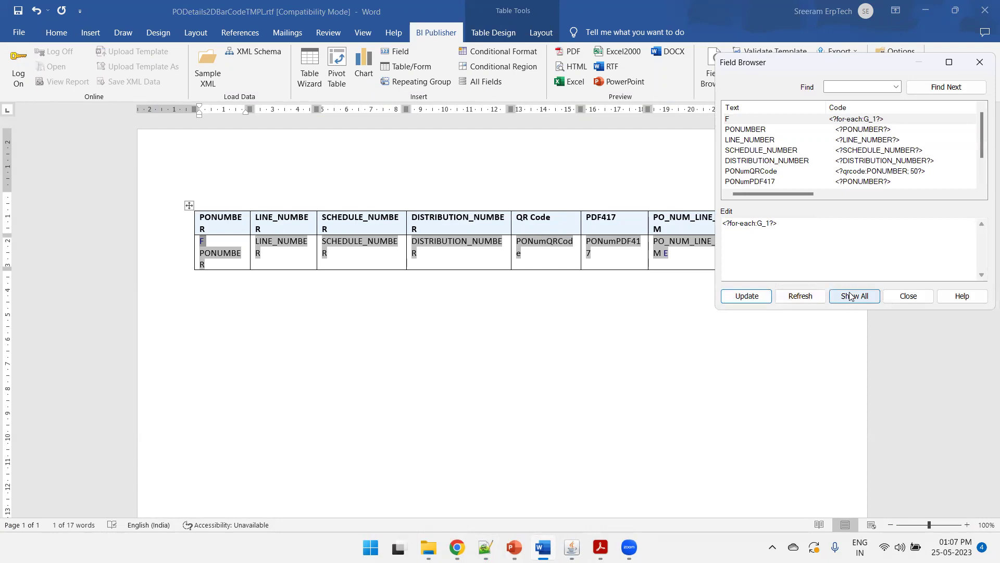
Step: Switch to Notepad++ and select the <?pdf417:PONUMBER; 2?> code, keeping the qrcode line on line 4 intact
key("alt+Tab")
key("Tab")
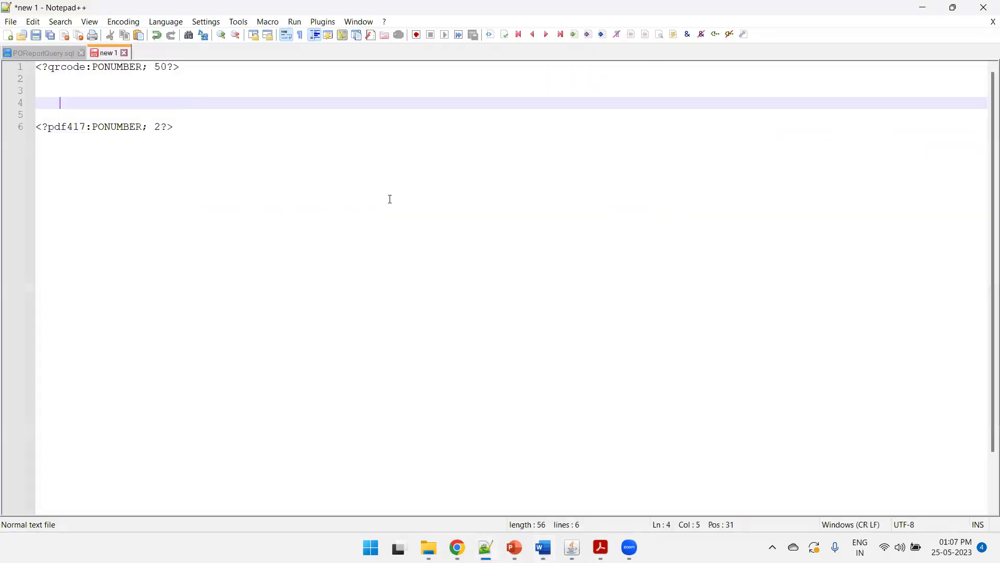
key("ctrl+z")
left_click_drag(174, 126, 13, 135)
key("alt+Tab")
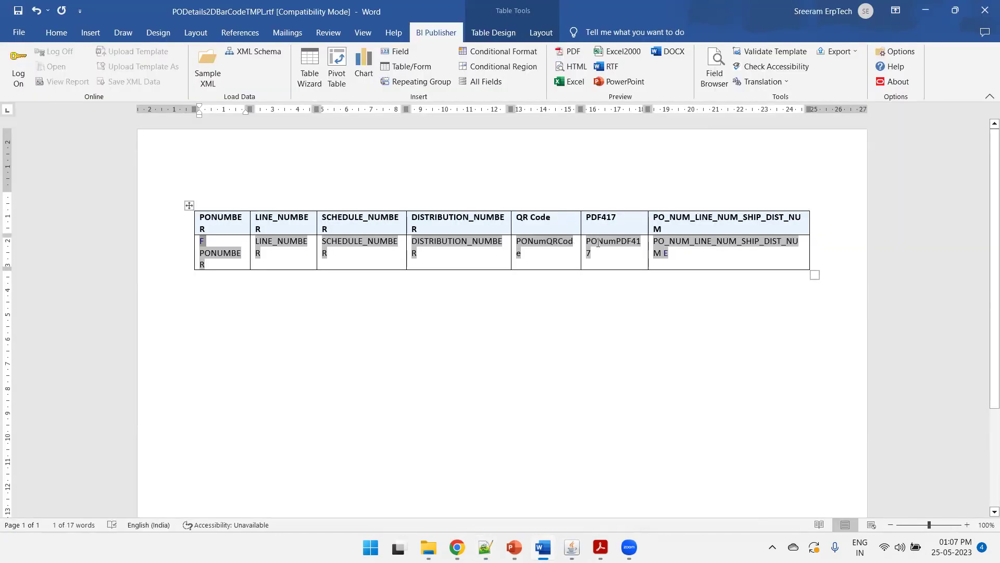
Step: Try to replace the PONumPDF417 field's code with the pdf417 barcode code in the Field Browser, and close it
left_click(598, 242)
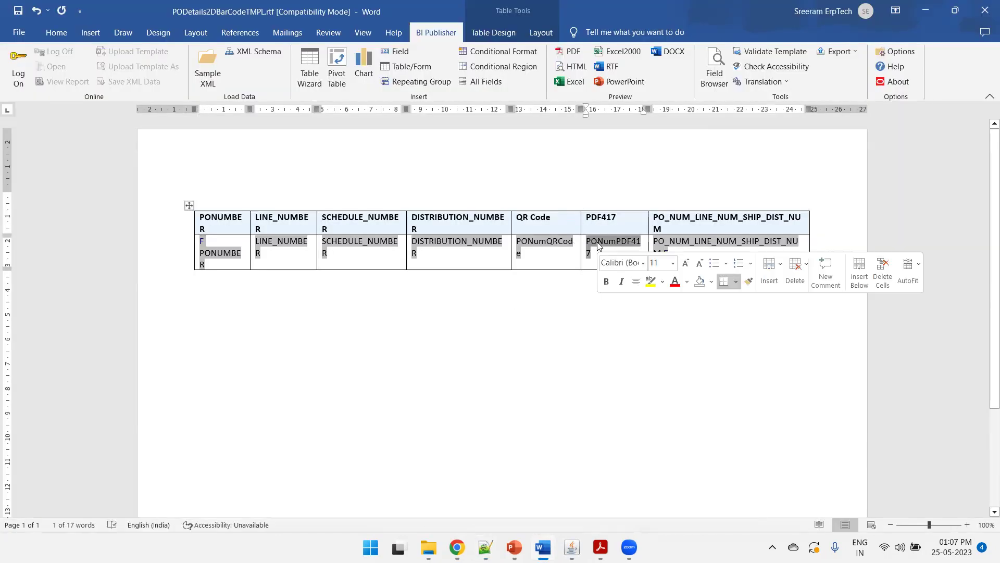
left_click(714, 67)
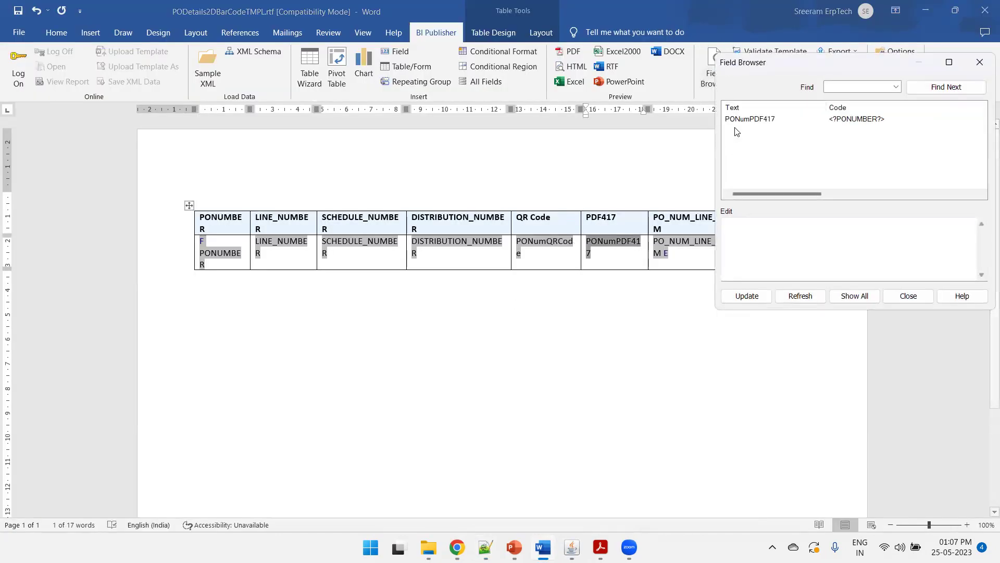
left_click(749, 119)
left_click(774, 225)
key("ctrl+a")
type("<?pdf417:PONUMBER,2?>")
left_click(899, 299)
left_click(770, 323)
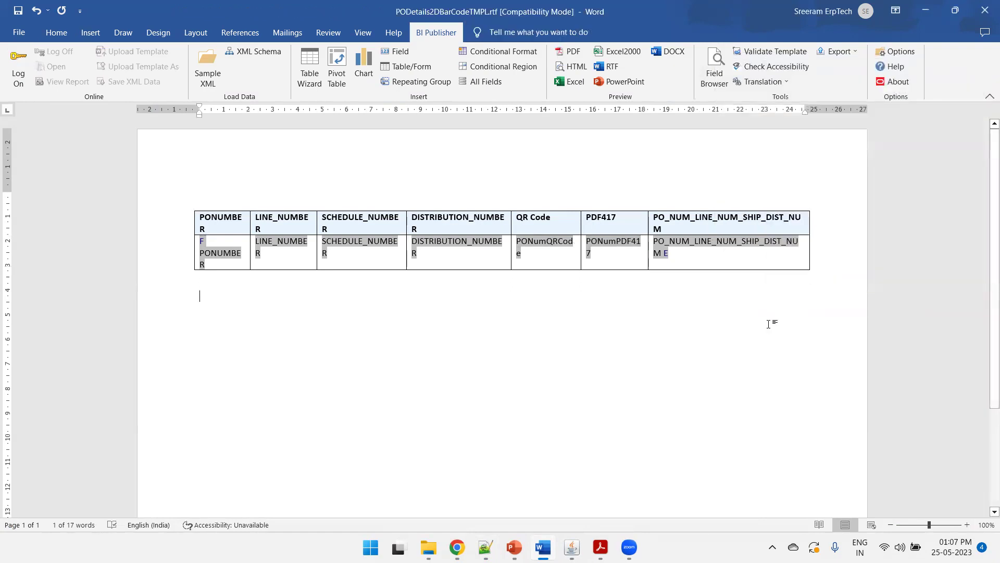
Step: Try to preview the template as PDF from Word
left_click(570, 51)
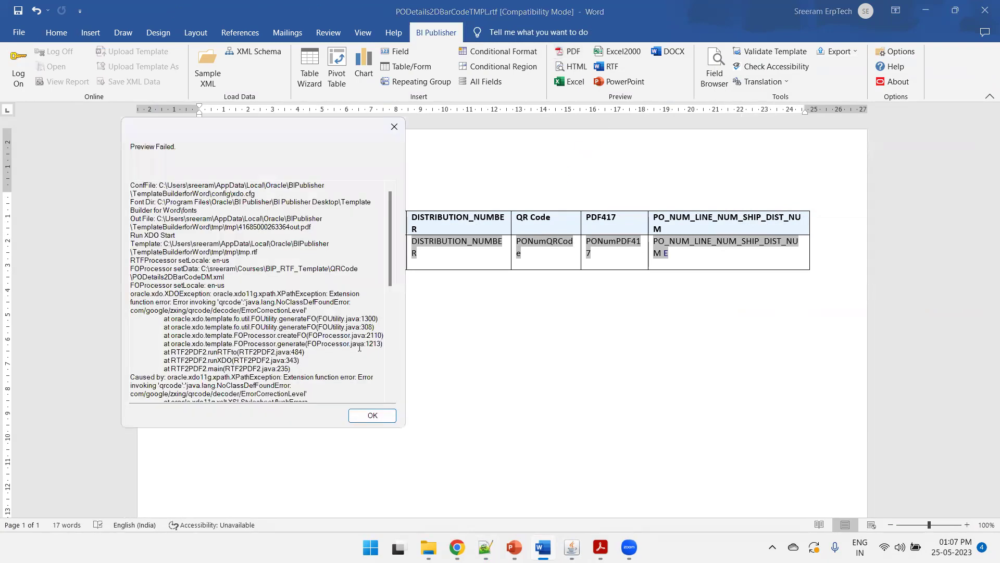
left_click(372, 415)
Step: Switch to BI Publisher Template Viewer and set its working directory to the BIP_RTF_Template\QRCode folder
mouse_move(443, 543)
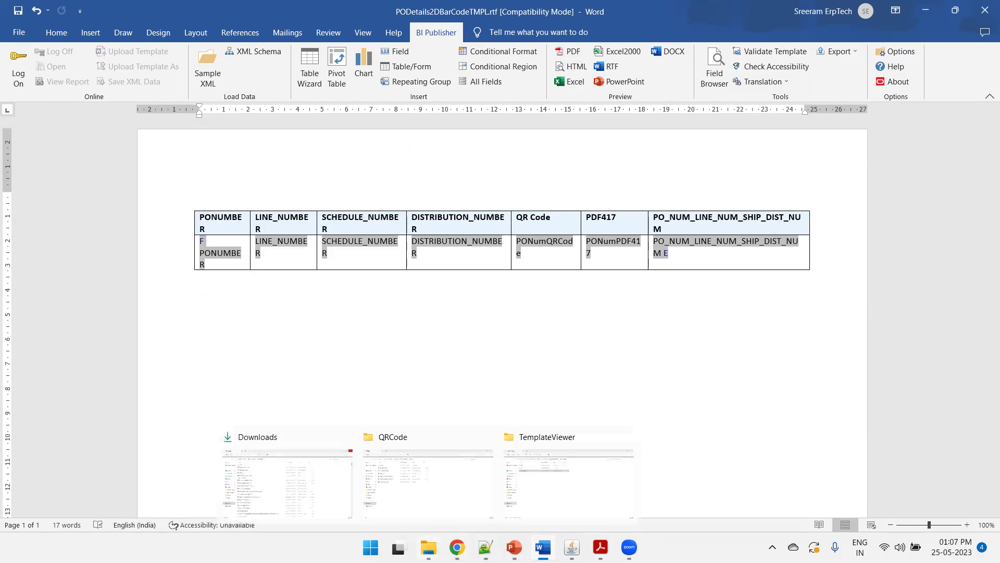
left_click(451, 501)
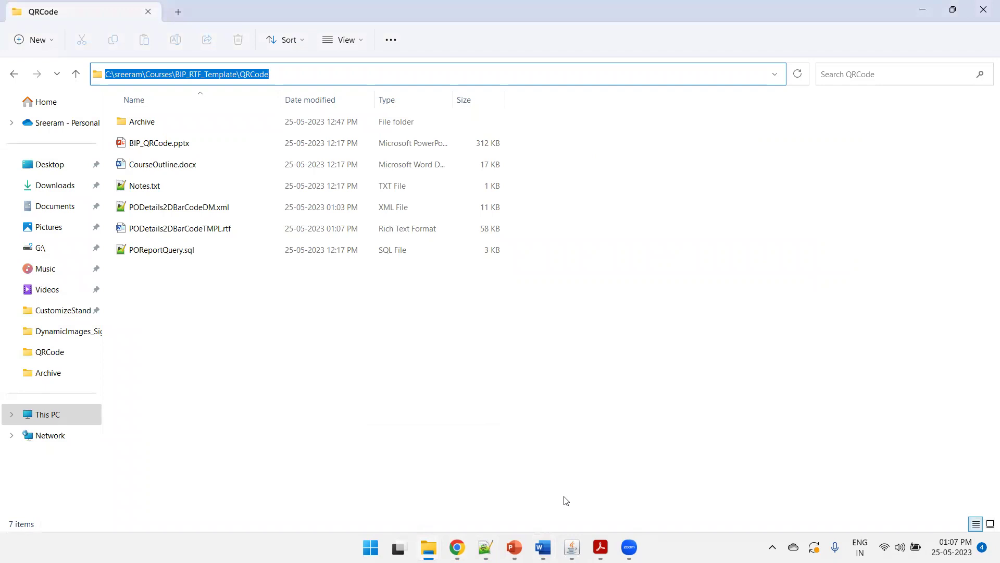
mouse_move(440, 547)
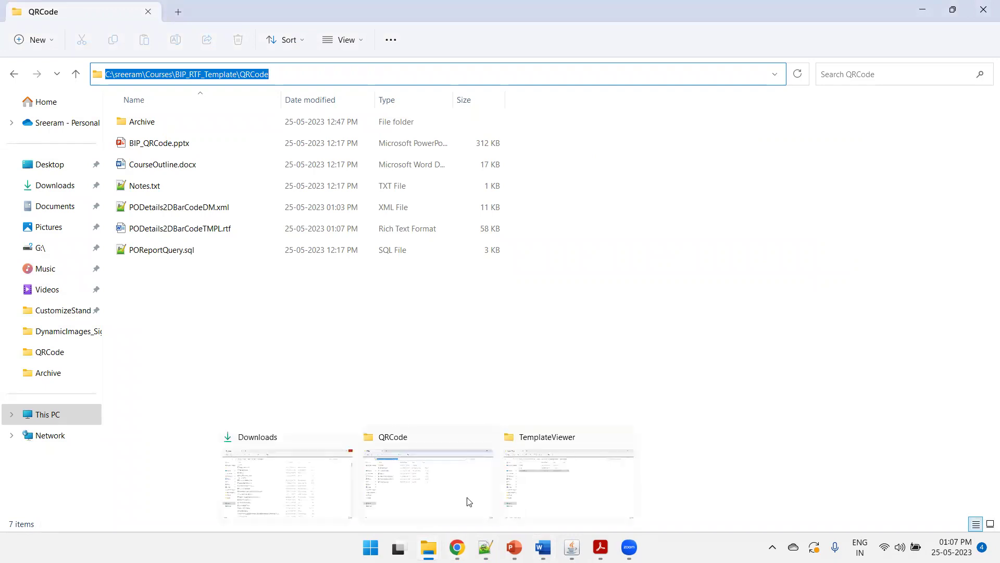
left_click(558, 473)
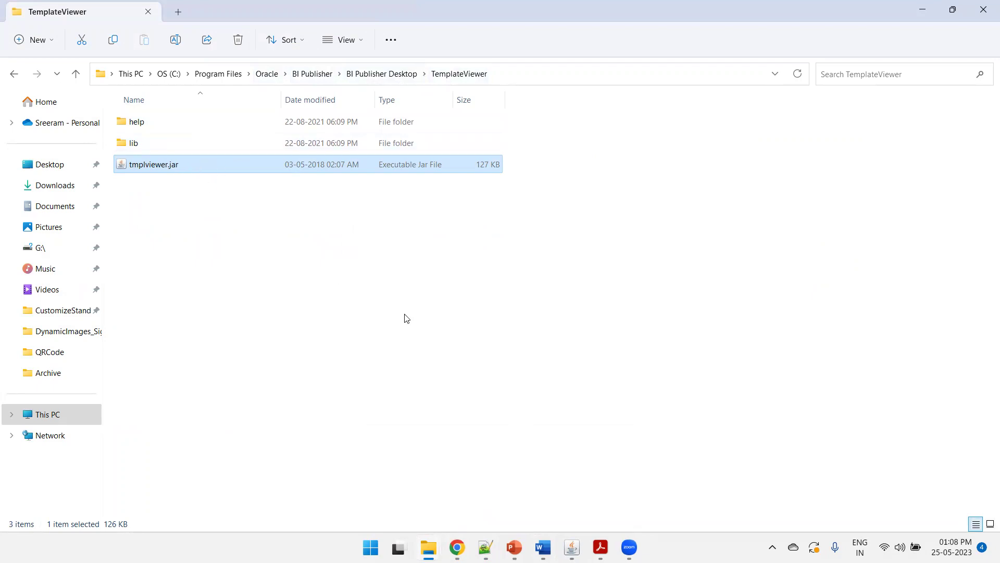
left_click(572, 547)
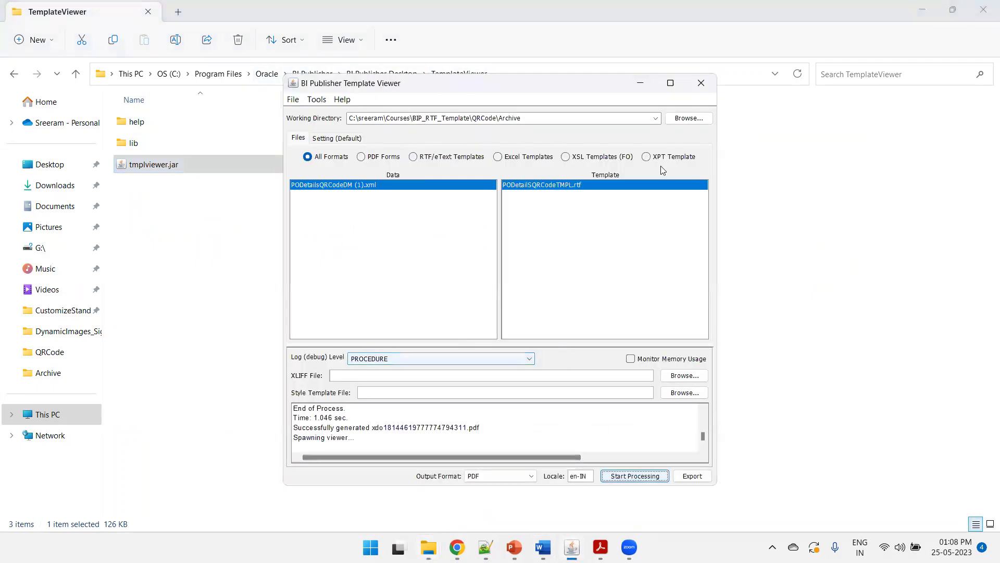
left_click(687, 118)
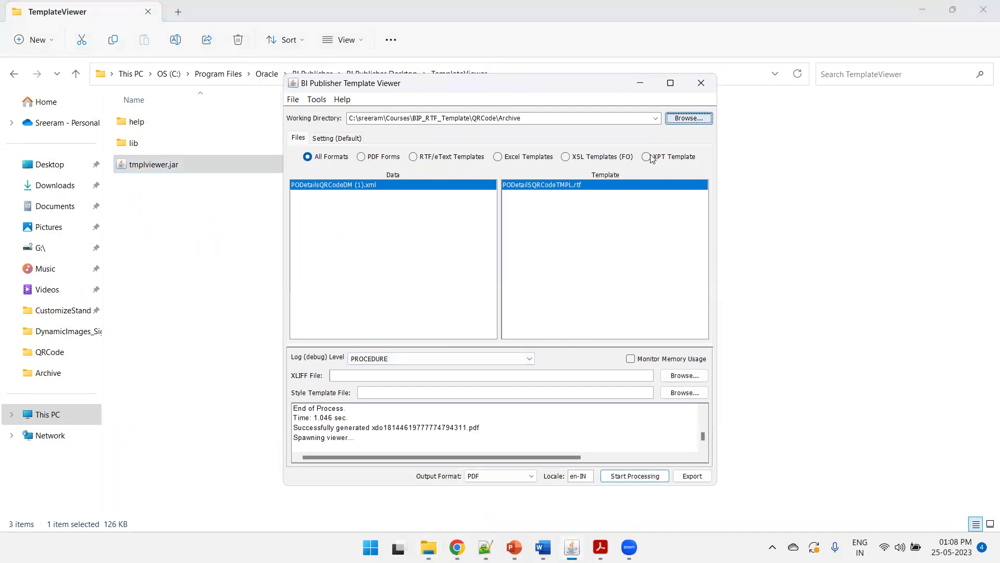
key("Return")
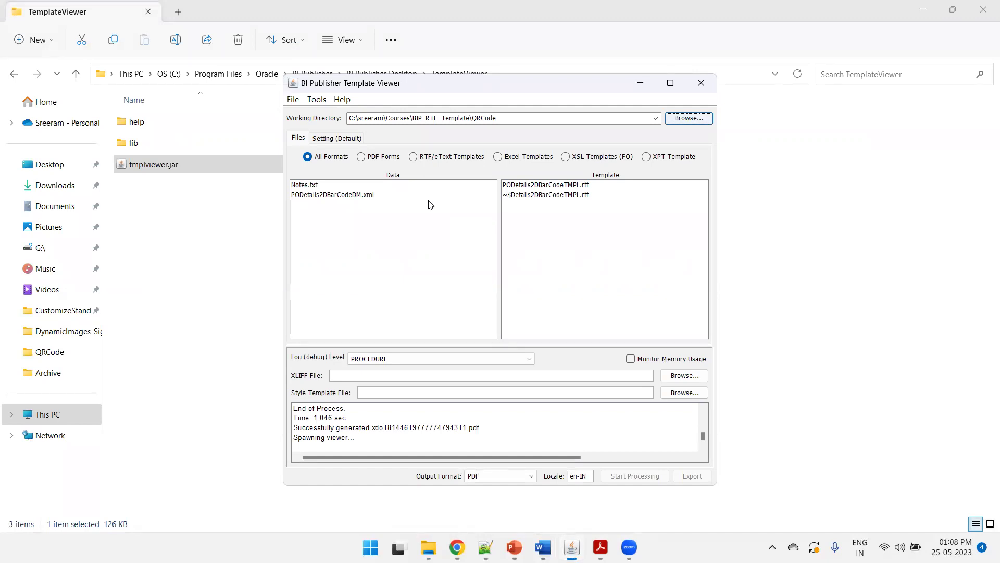
Step: Process PODetails2DBarCodeDM.xml with the PODetails2DBarCodeTMPL.rtf template to generate the PDF output
left_click(343, 194)
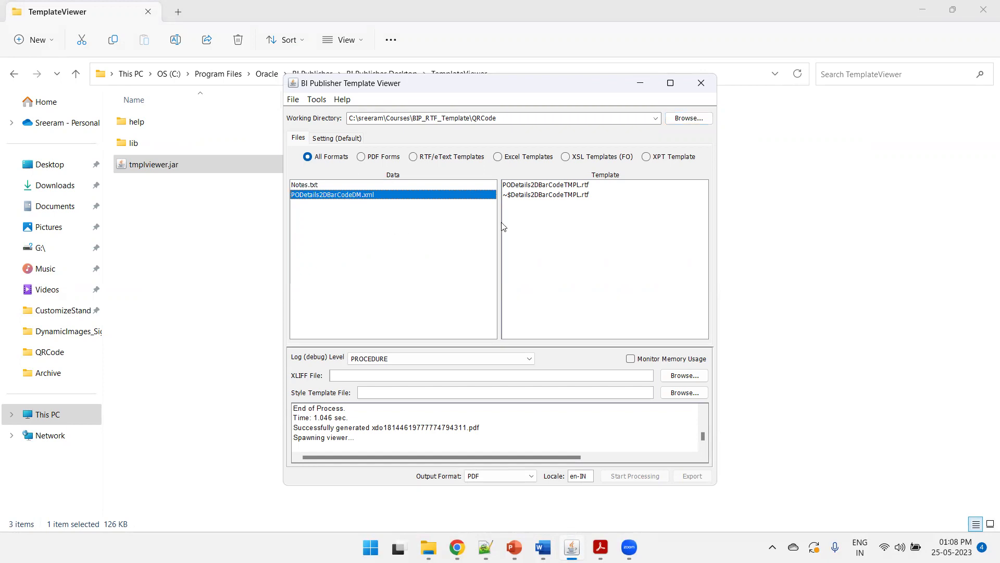
left_click(509, 190)
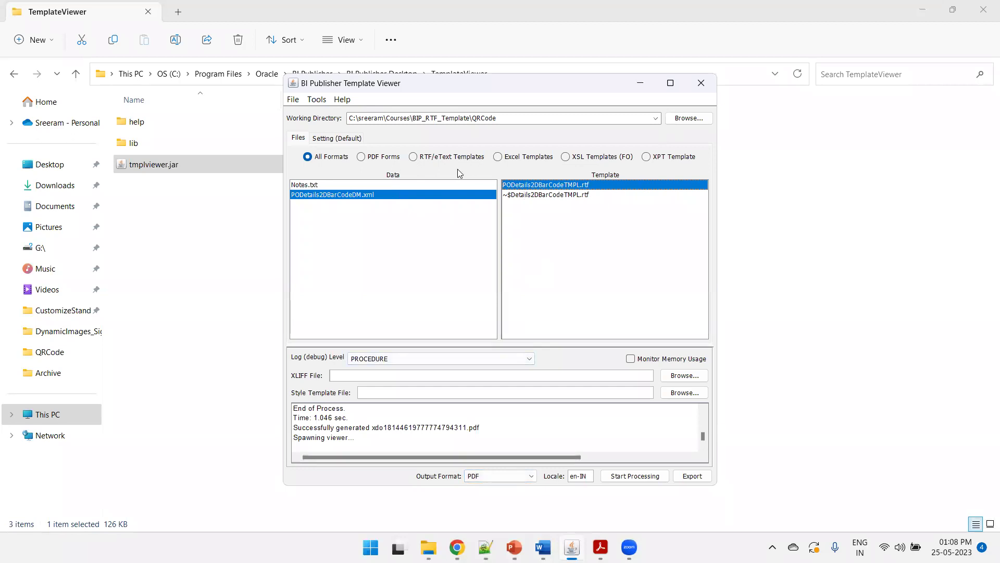
left_click(635, 476)
left_click(643, 477)
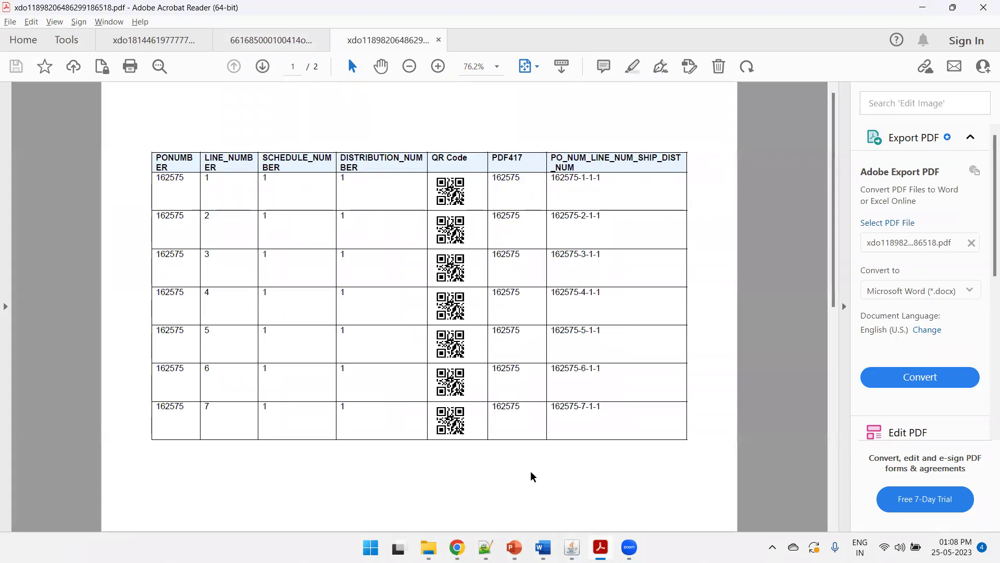
Step: Compare the PDF417 column in the generated PDF with the pdf417 code in the Notepad++ notes
key("alt+Tab")
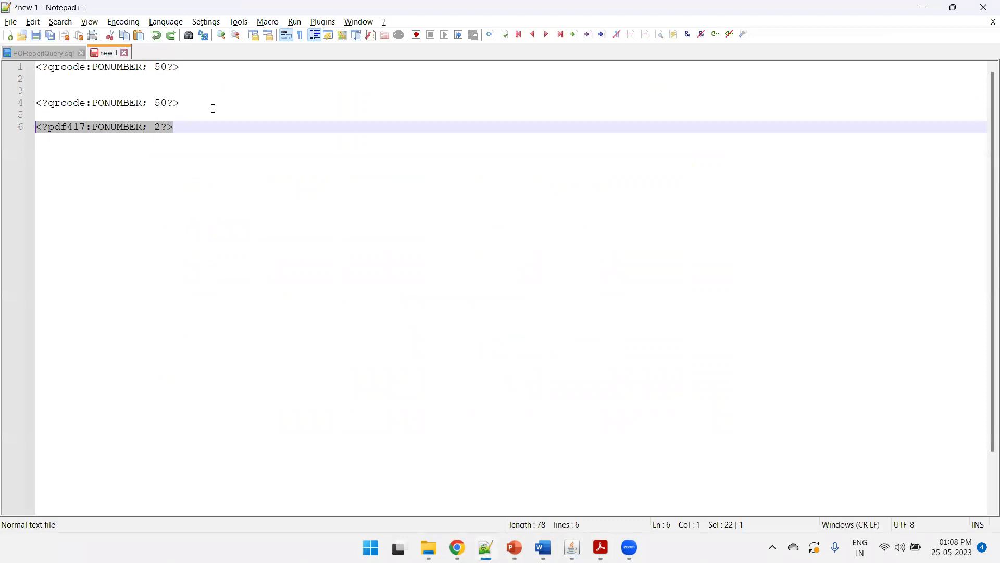
left_click(178, 134)
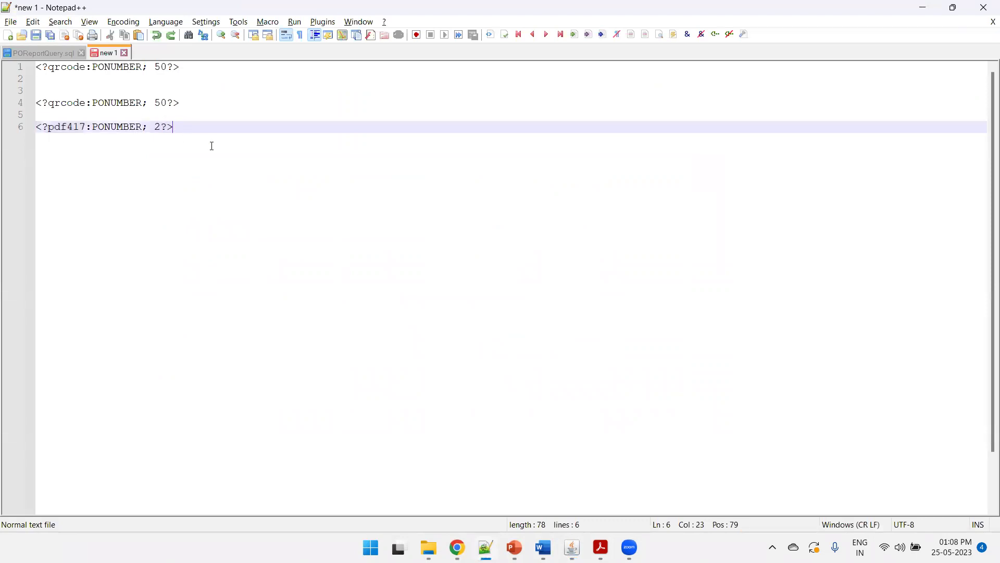
key("alt+Tab")
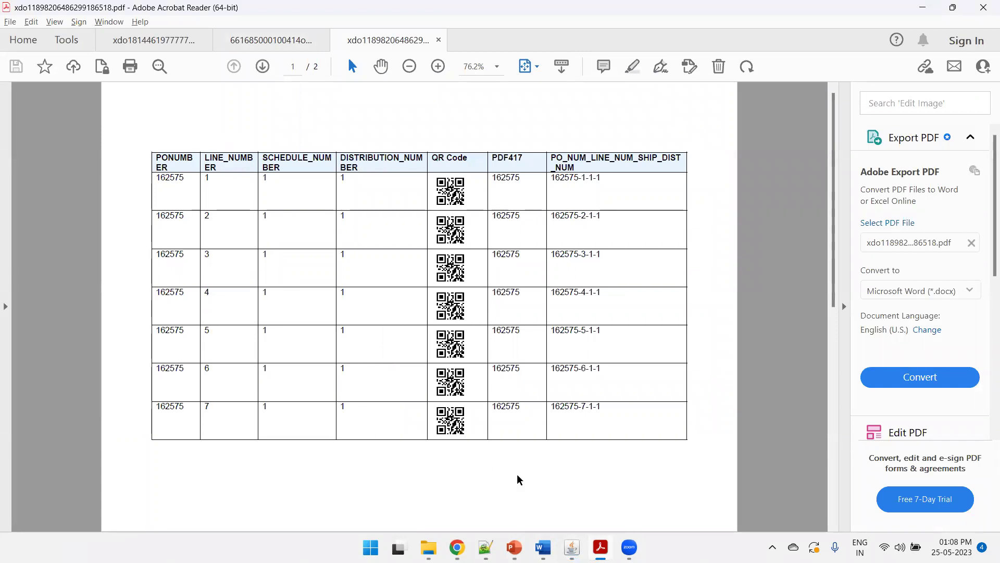
key("alt+Tab")
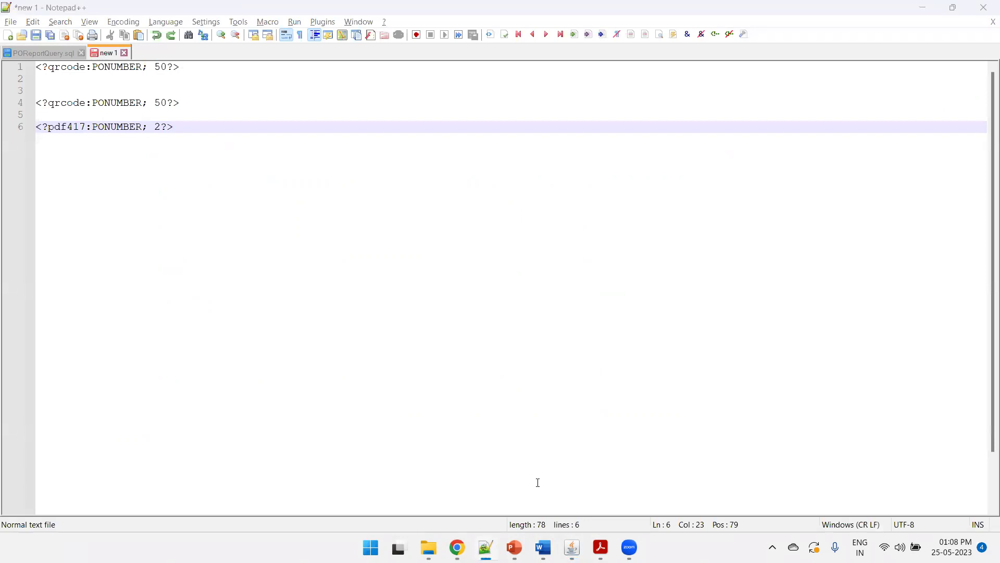
key("alt+Tab")
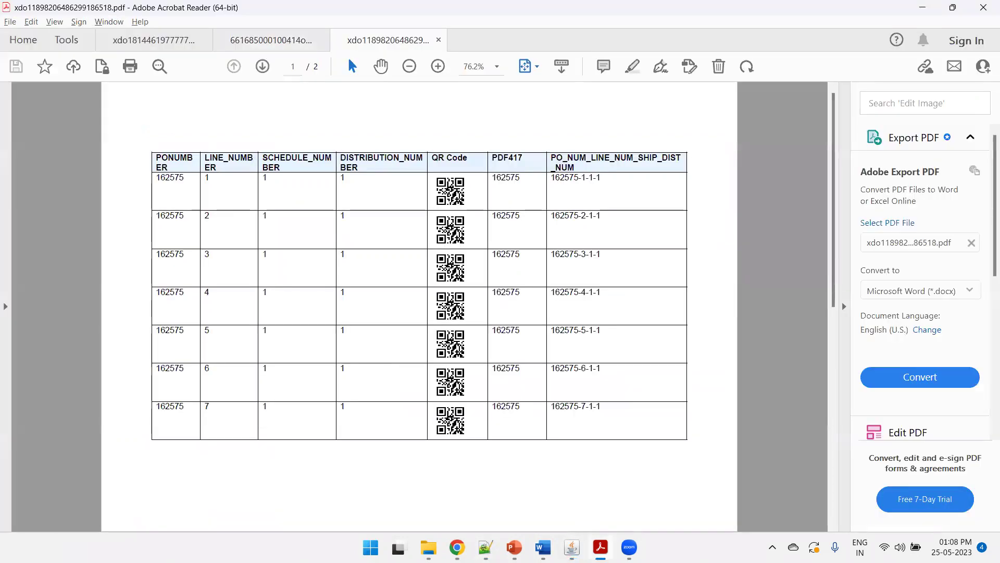
Step: Replace the PONumPDF417 field's code in the Word template with <?pdf417:PONUMBER; 2?> from the Notepad++ notes
key("alt+Tab")
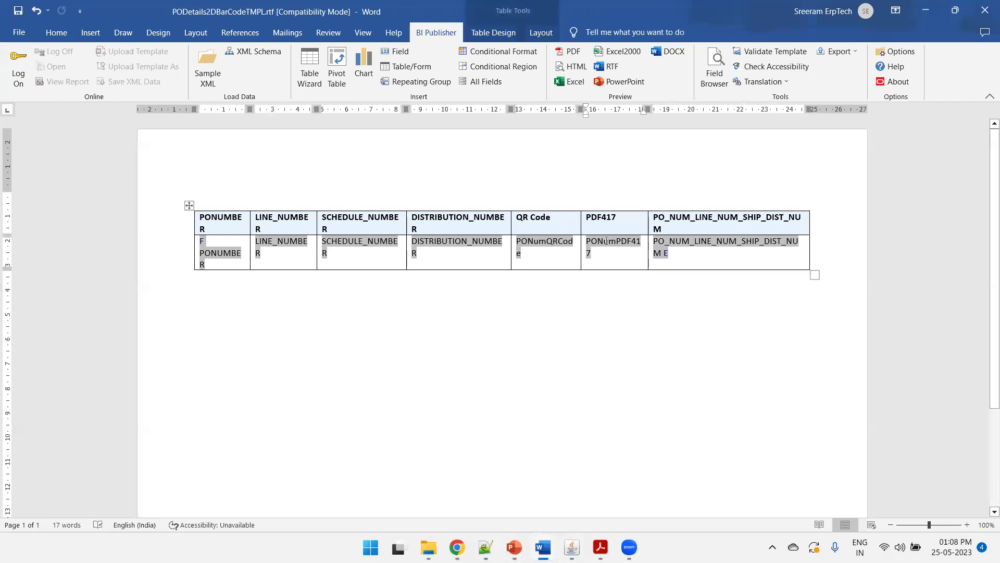
double_click(608, 242)
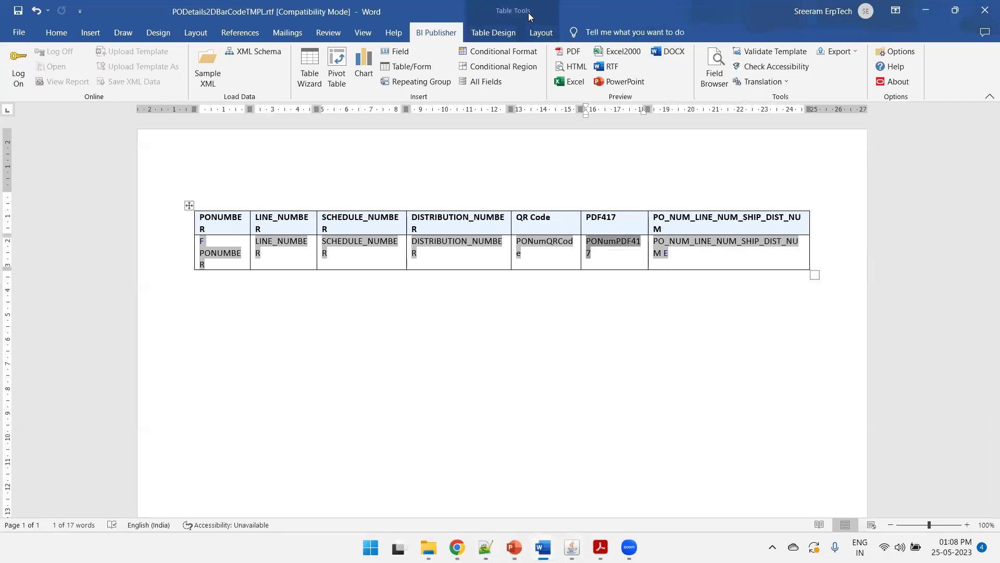
left_click(714, 68)
left_click(741, 121)
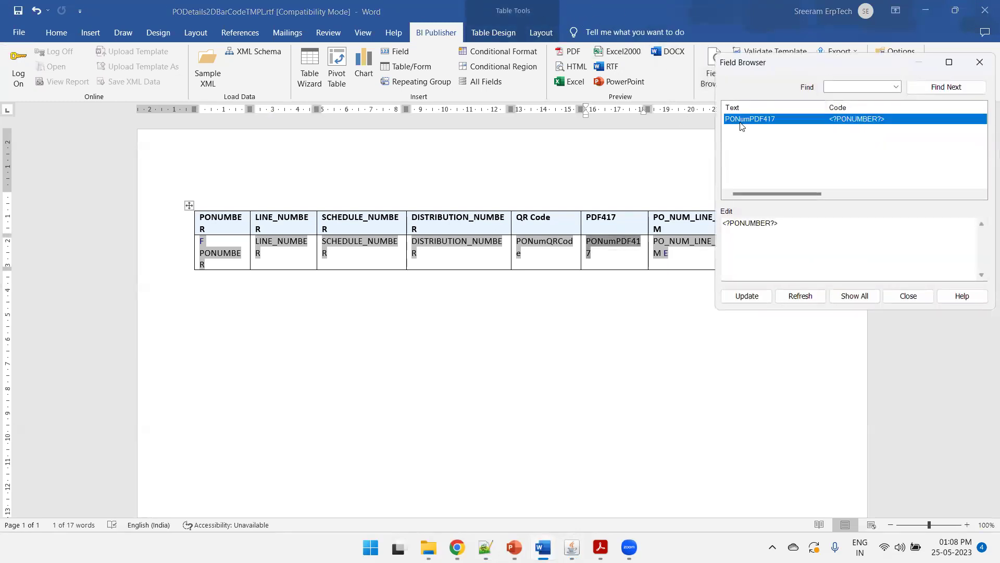
left_click(785, 231)
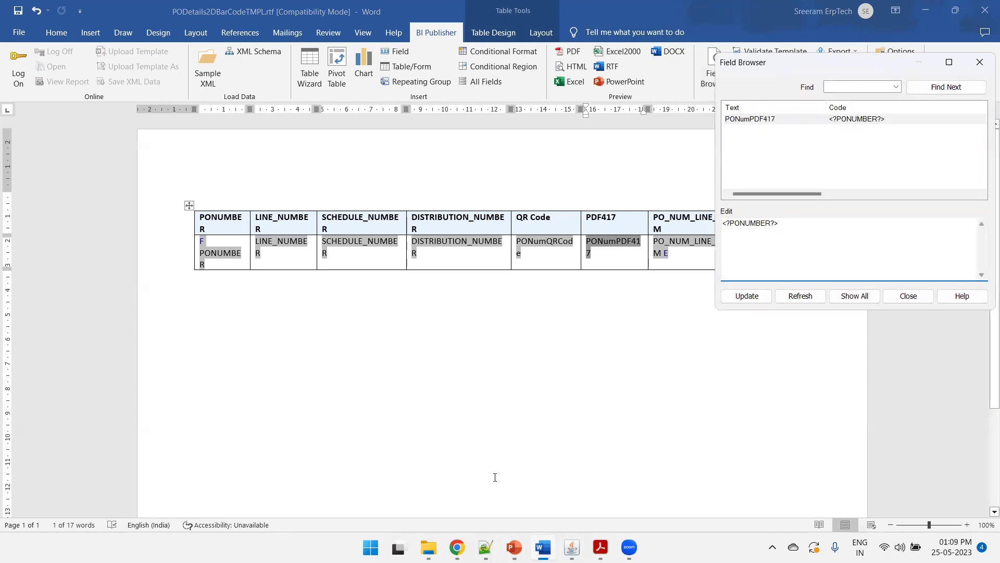
left_click(486, 547)
key("shift+Home")
key("ctrl+c")
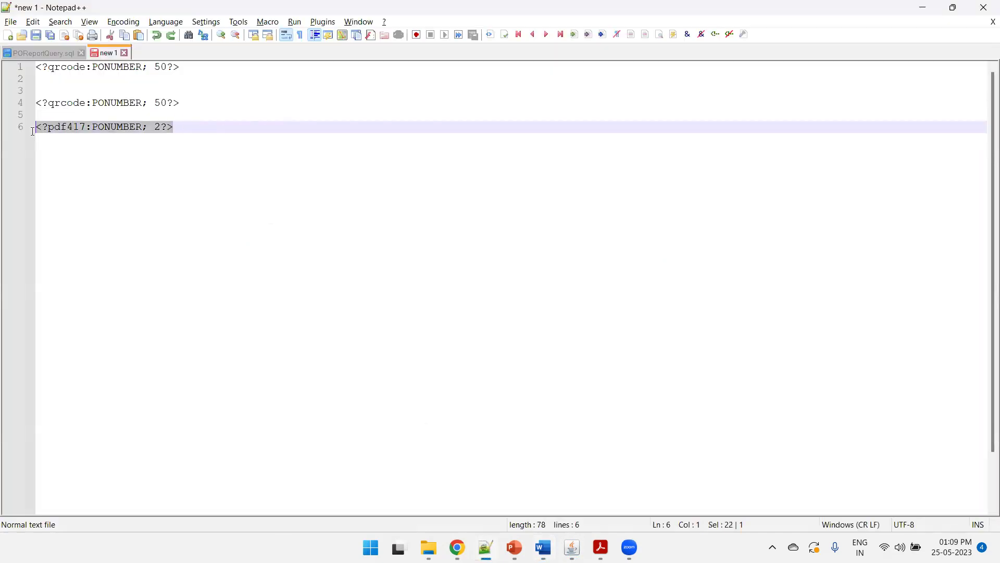
key("alt+Tab")
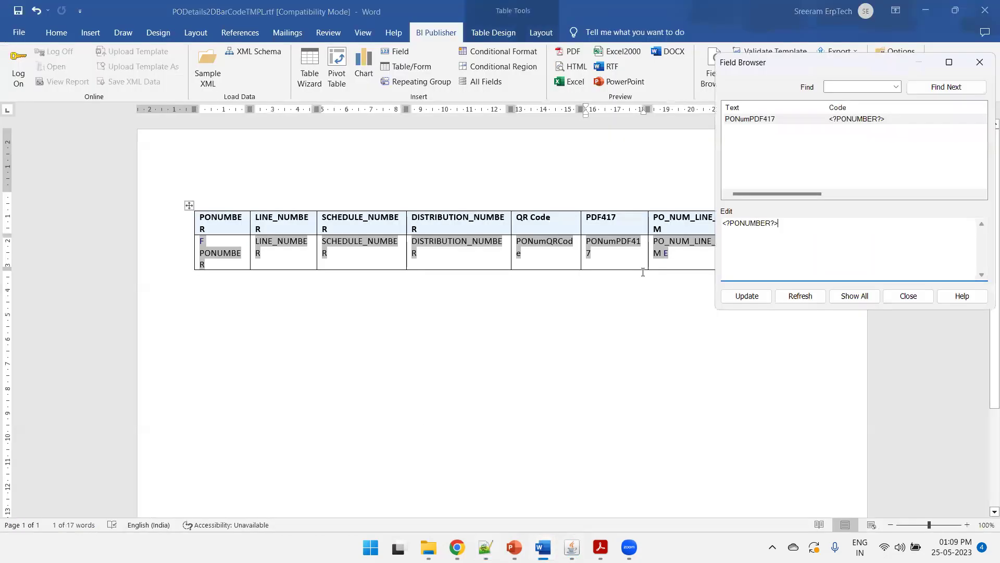
left_click(754, 240)
key("ctrl+a")
key("ctrl+v")
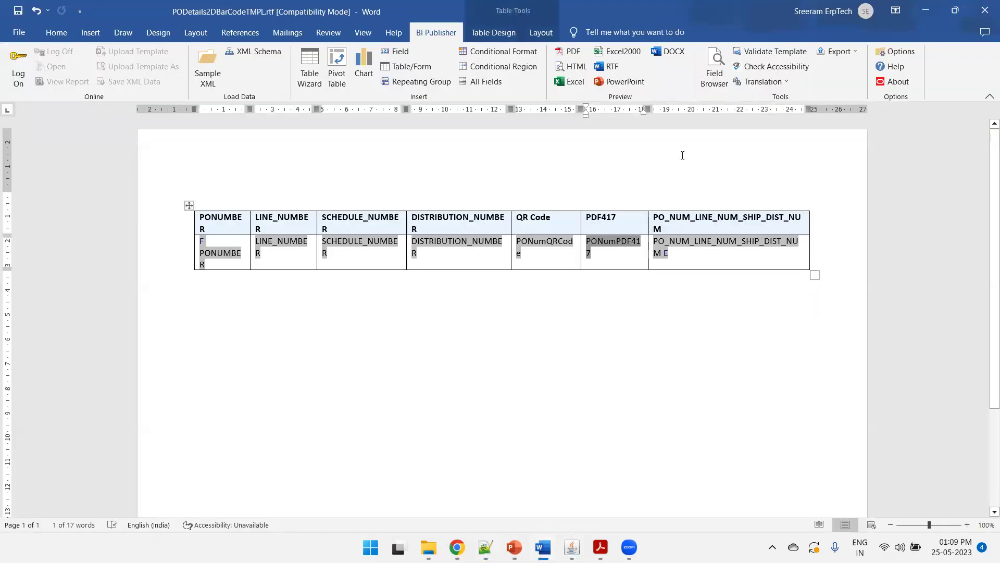
Step: Update the PONumPDF417 field's code to <?pdf417:PONUMBER; 2?> in the Field Browser and close the browser
left_click(717, 71)
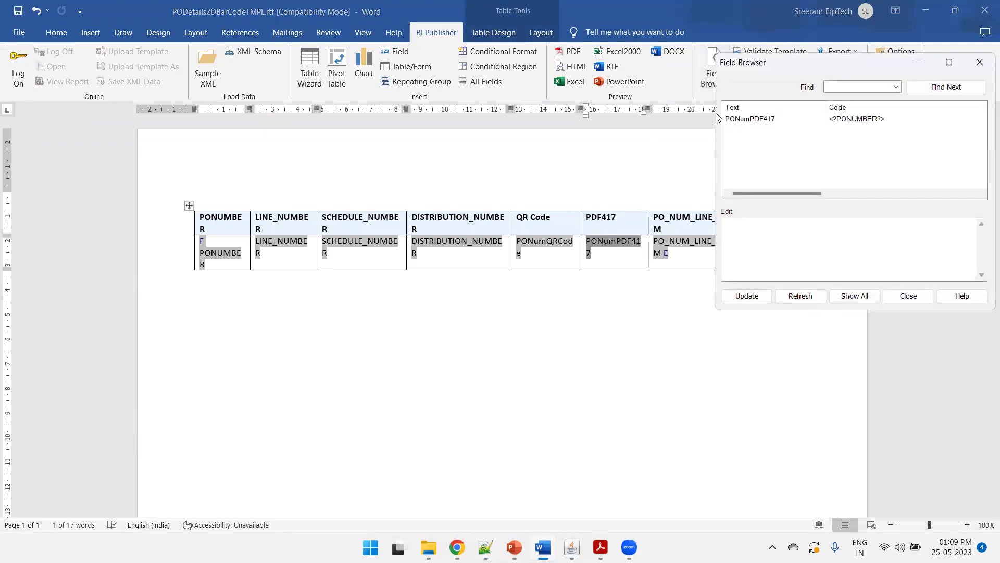
left_click(781, 243)
key("ctrl+a")
key("ctrl+v")
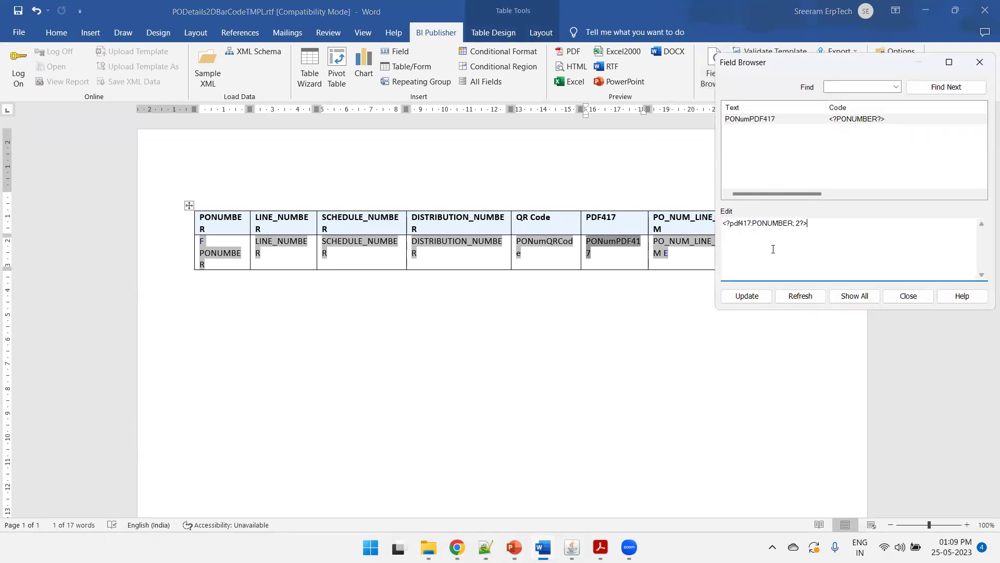
left_click(747, 296)
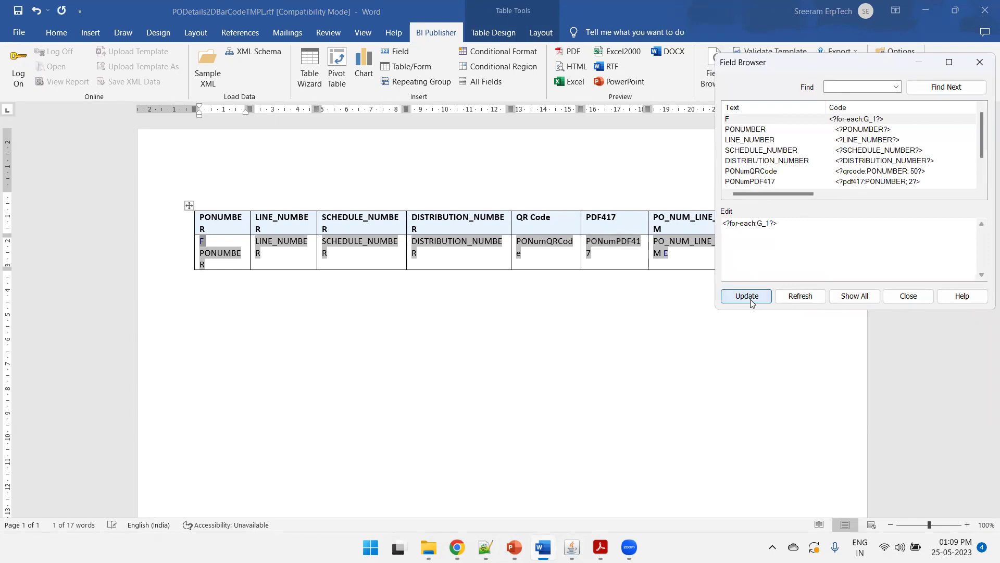
left_click(908, 296)
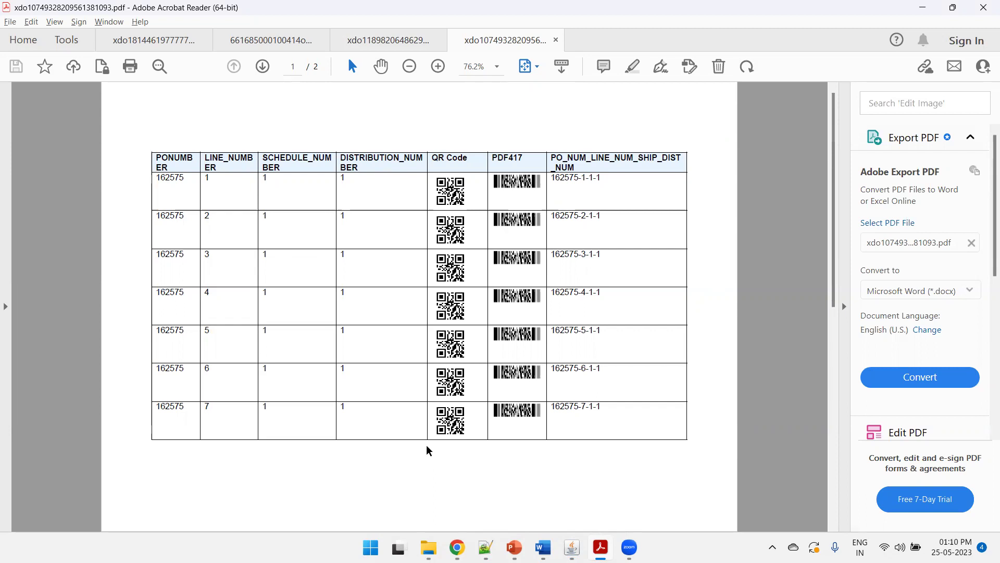
Step: Switch to the PODetails2DBarCodeDM data model in Chrome and save it
left_click(452, 546)
left_click(259, 6)
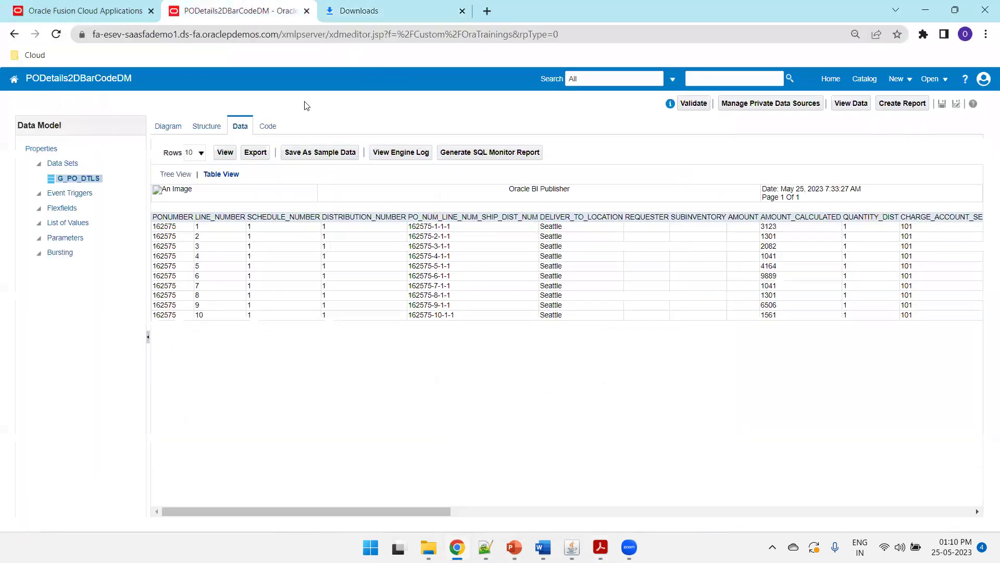
left_click(941, 105)
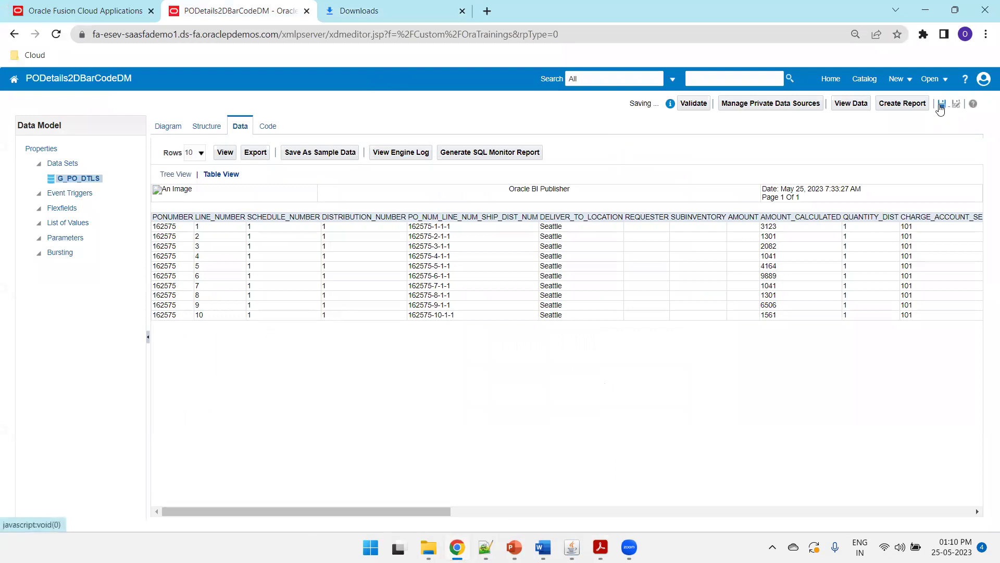
Step: Create a report from the data model using the Report Editor option and save it as PODetails2DBarCodeRepo
left_click(904, 104)
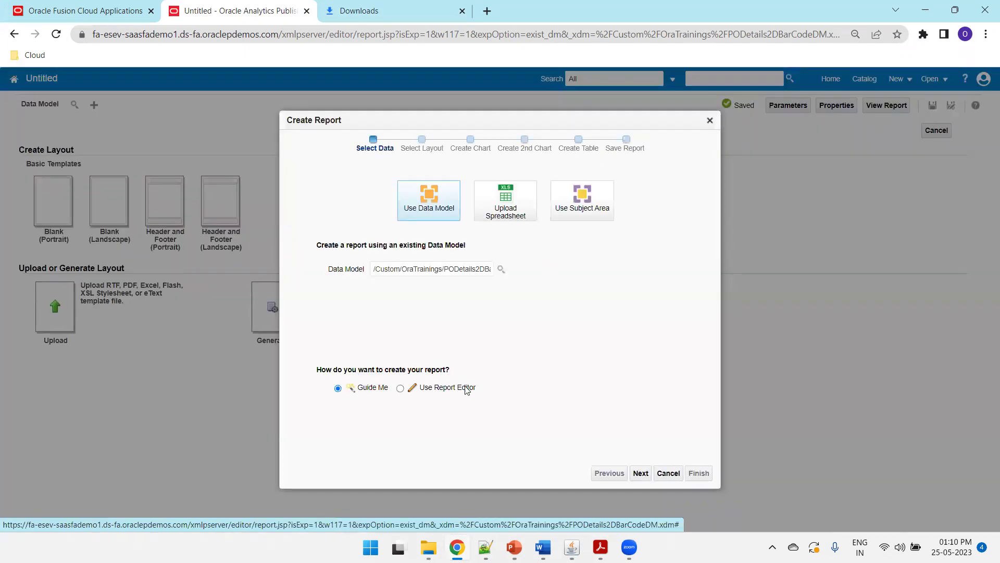
left_click(401, 388)
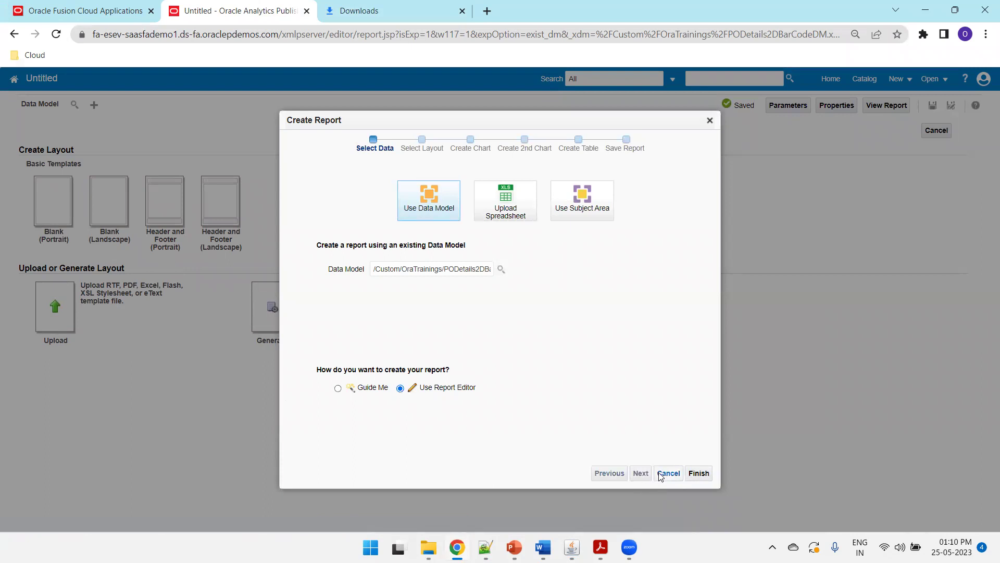
left_click(698, 473)
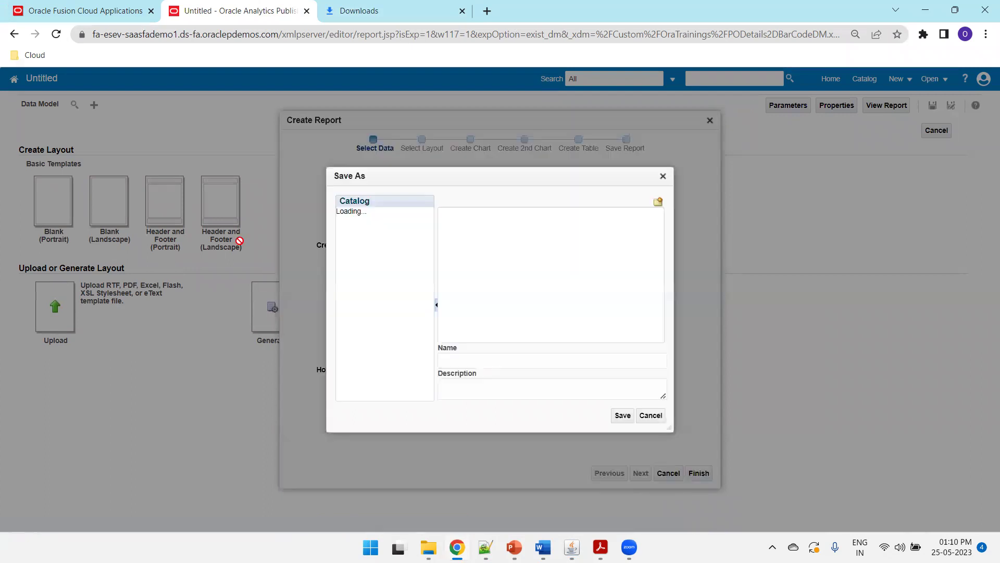
left_click(497, 361)
type("PODetails2DBarC")
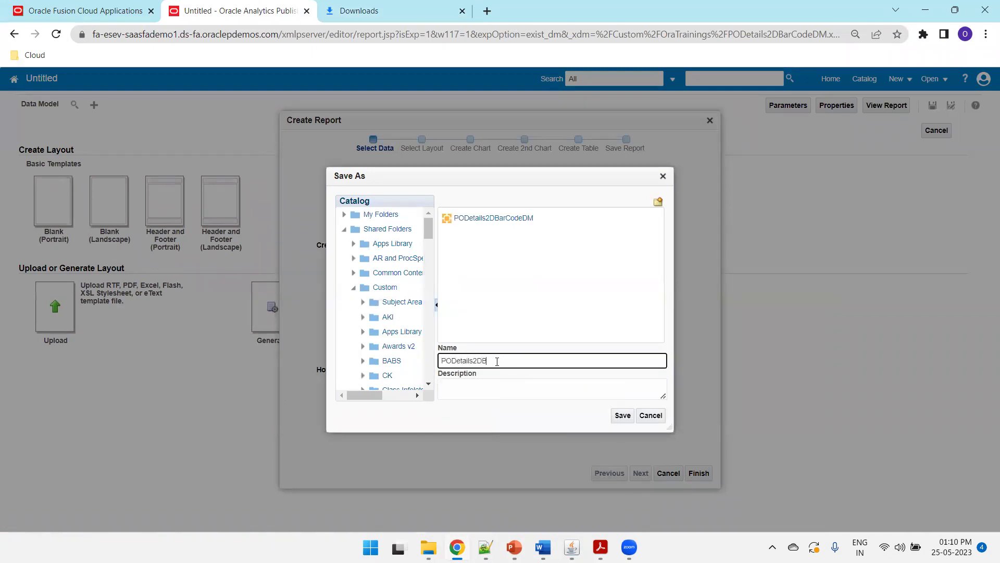
type("odeRepo")
left_click(623, 415)
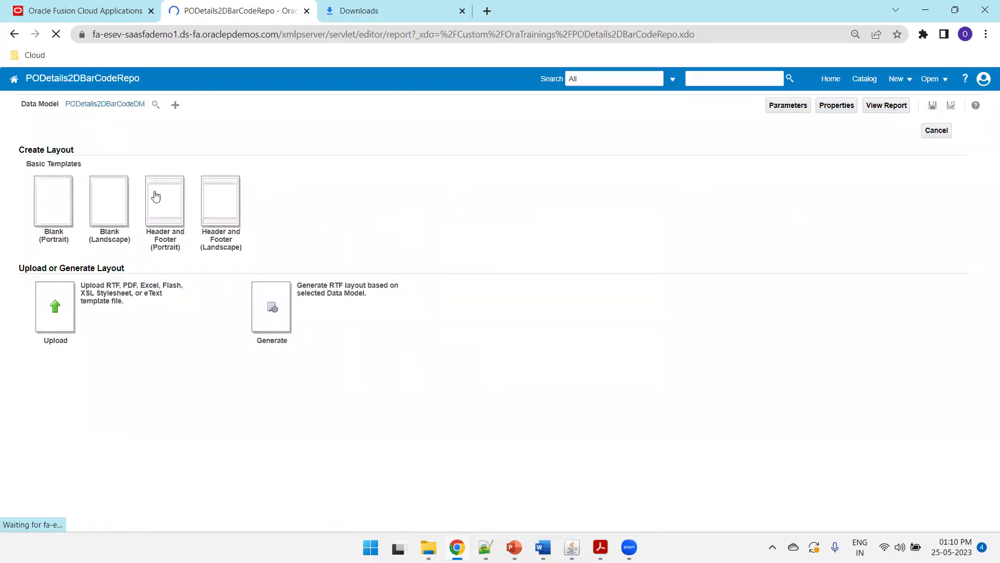
Step: Start a layout upload for the report and choose PODetails2DBarCodeTMPL.rtf from the BIP_RTF_Template\QRCode folder
left_click(55, 306)
left_click(422, 277)
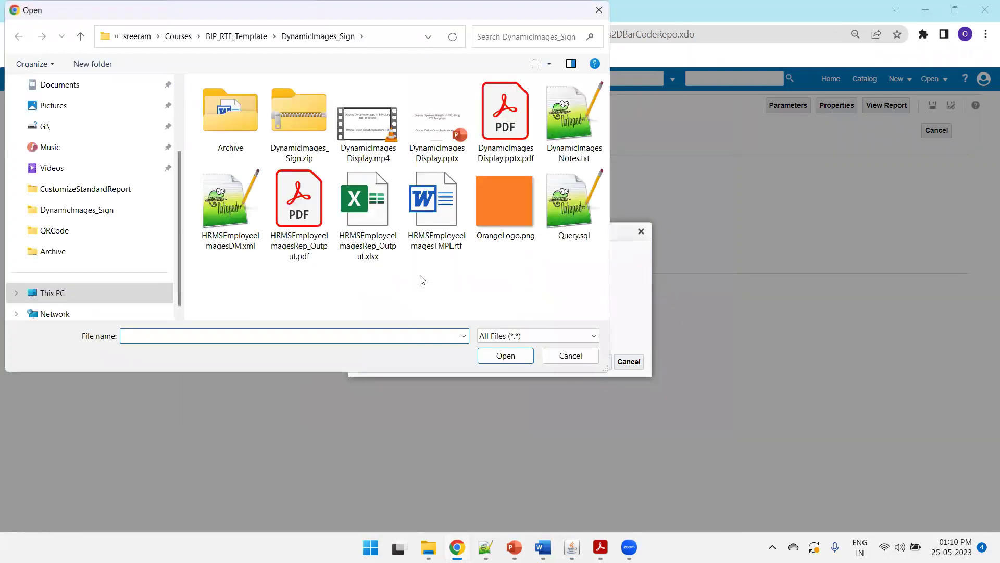
key("alt+Tab")
key("alt+Tab")
key("alt+Tab")
key("alt+Tab")
key("alt+Tab")
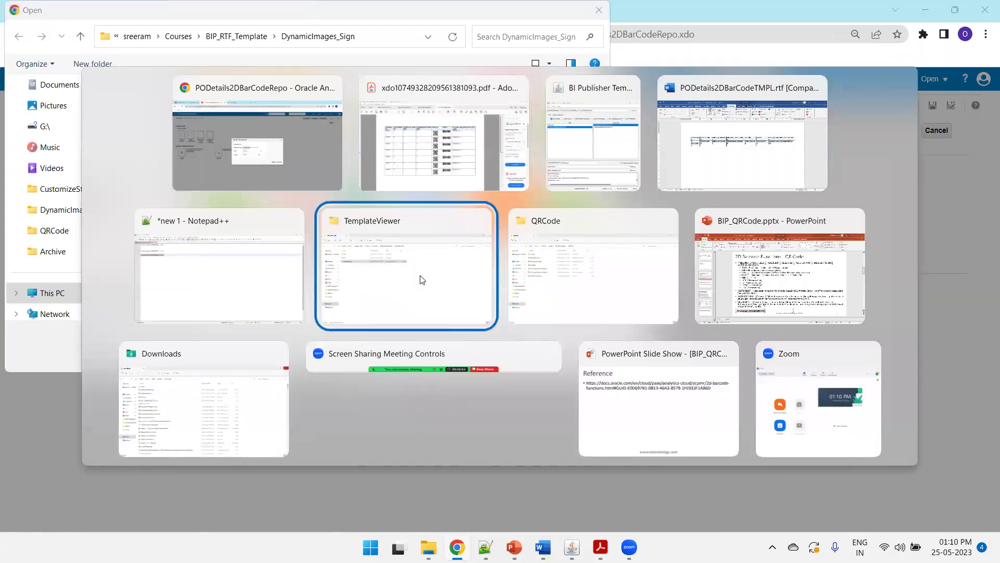
key("alt+Tab")
key("alt+Tab")
key("alt+Tab")
key("alt+Tab")
key("alt+Tab")
key("alt+Tab")
key("alt+Tab")
key("alt+Tab")
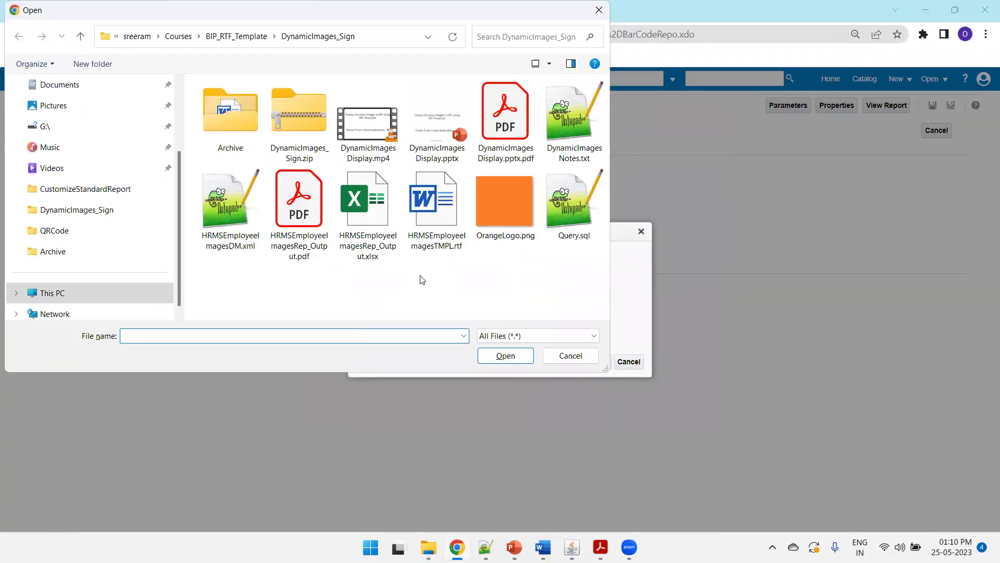
key("ctrl+v")
key("Return")
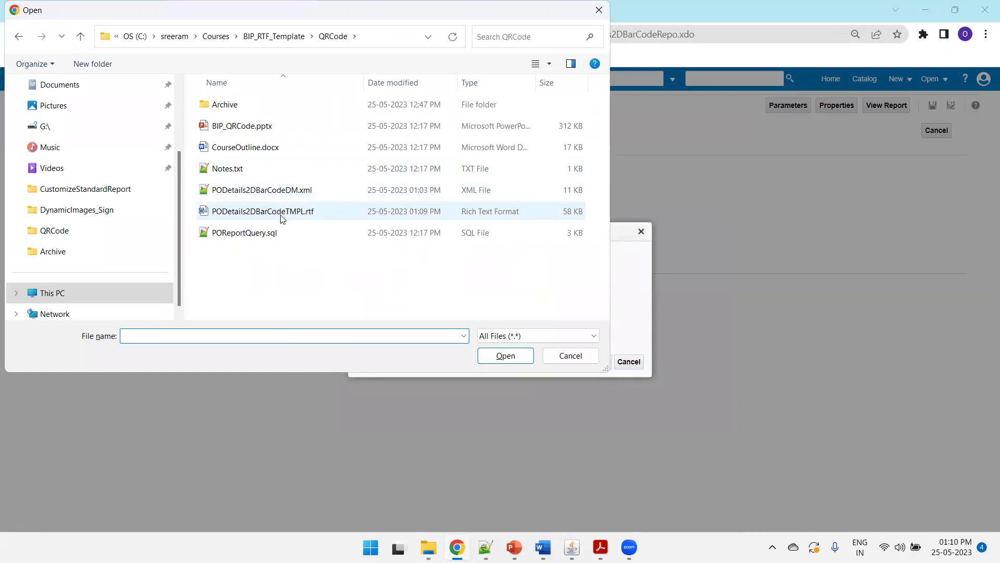
double_click(281, 211)
Step: Name the layout Output, set its template type and locale, then upload it and save the report
left_click(446, 258)
type("Output")
key("Tab")
key("Tab")
key("Down")
key("Tab")
key("Down")
left_click(597, 362)
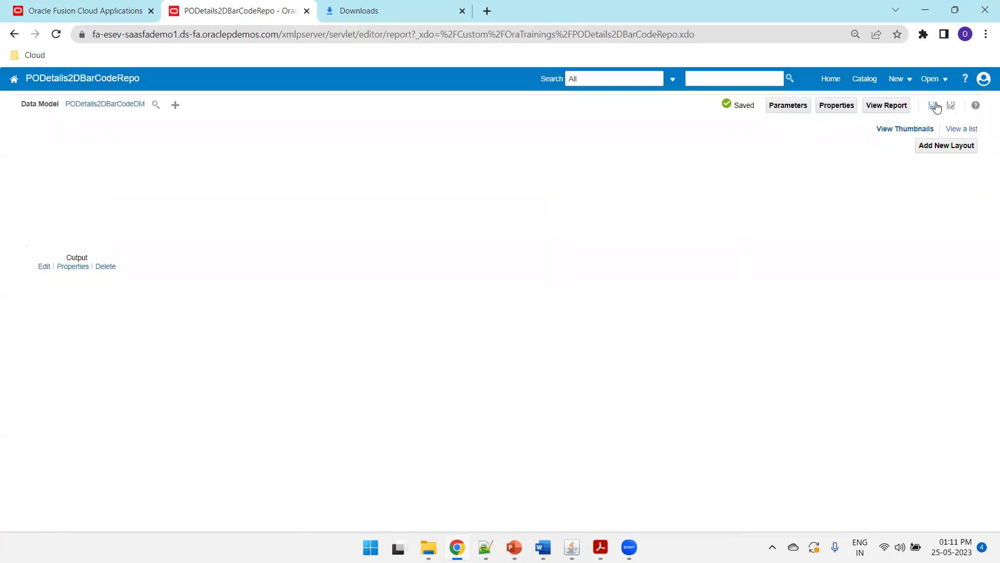
Step: Run the PODetails2DBarCodeRepo report and switch its output format to PDF
left_click(895, 107)
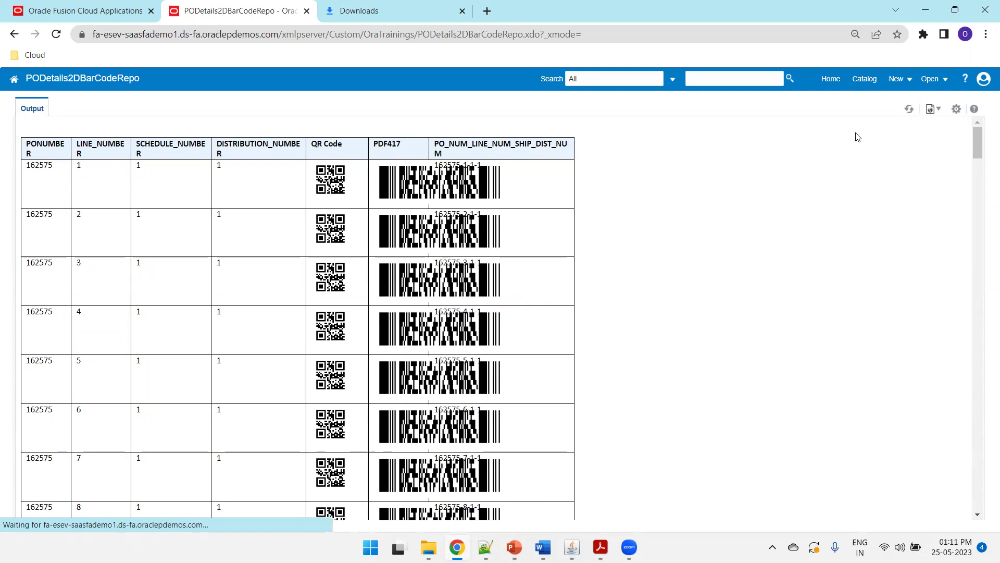
left_click(936, 107)
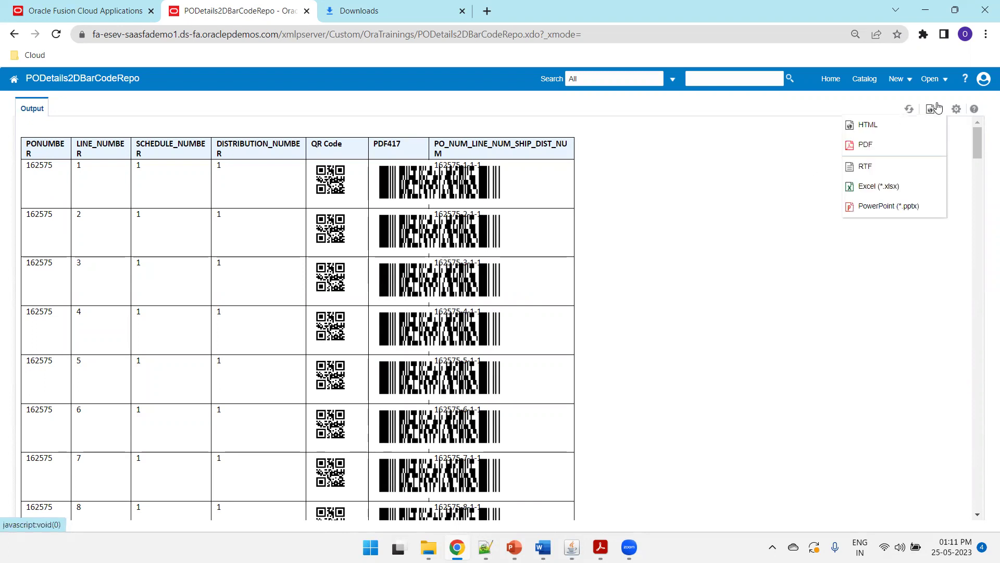
left_click(879, 145)
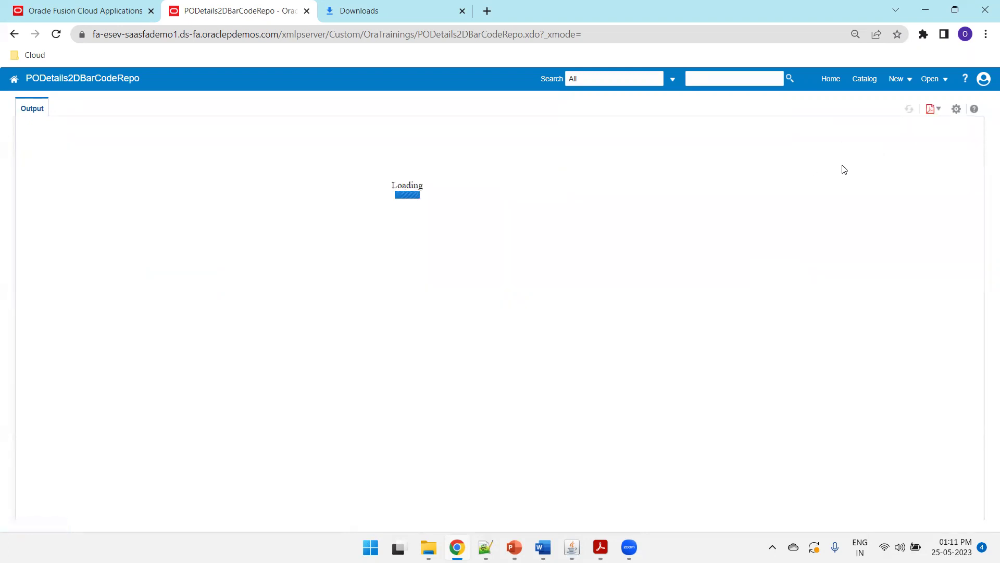